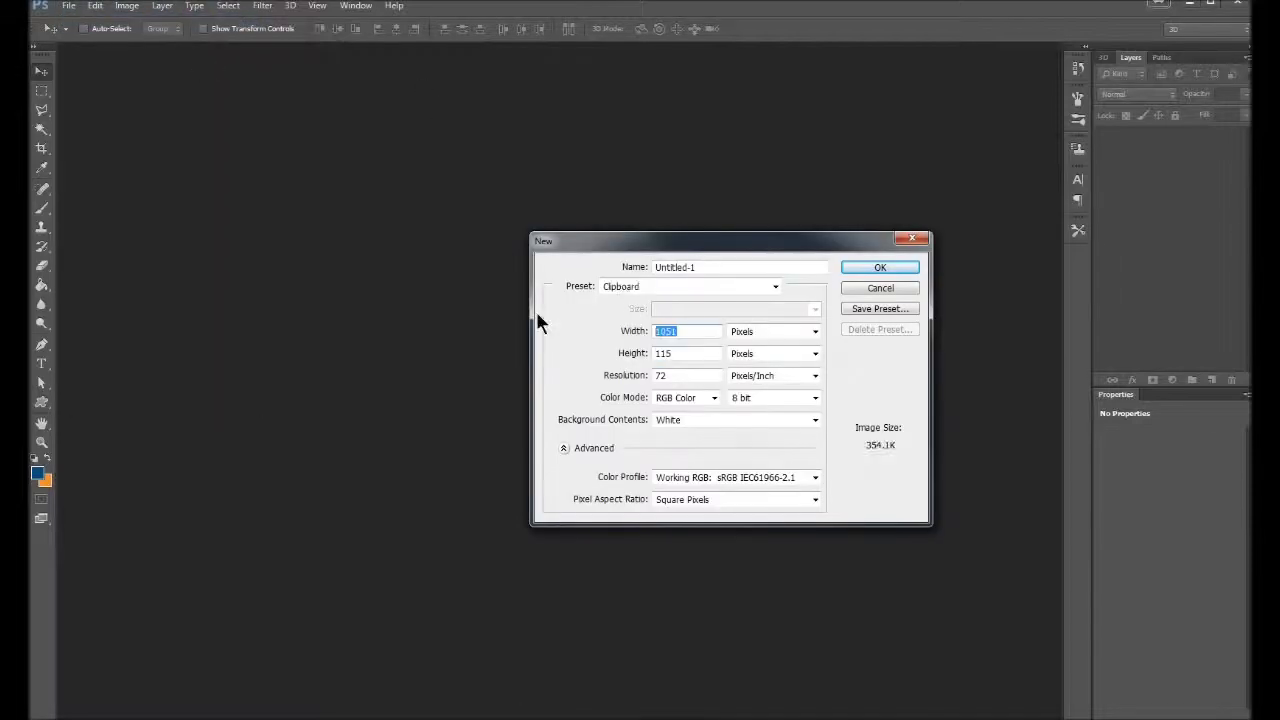
Step: Draw a circle with the Ellipse tool using a black outline stroke
right_click(41, 402)
left_click(149, 431)
left_click(162, 28)
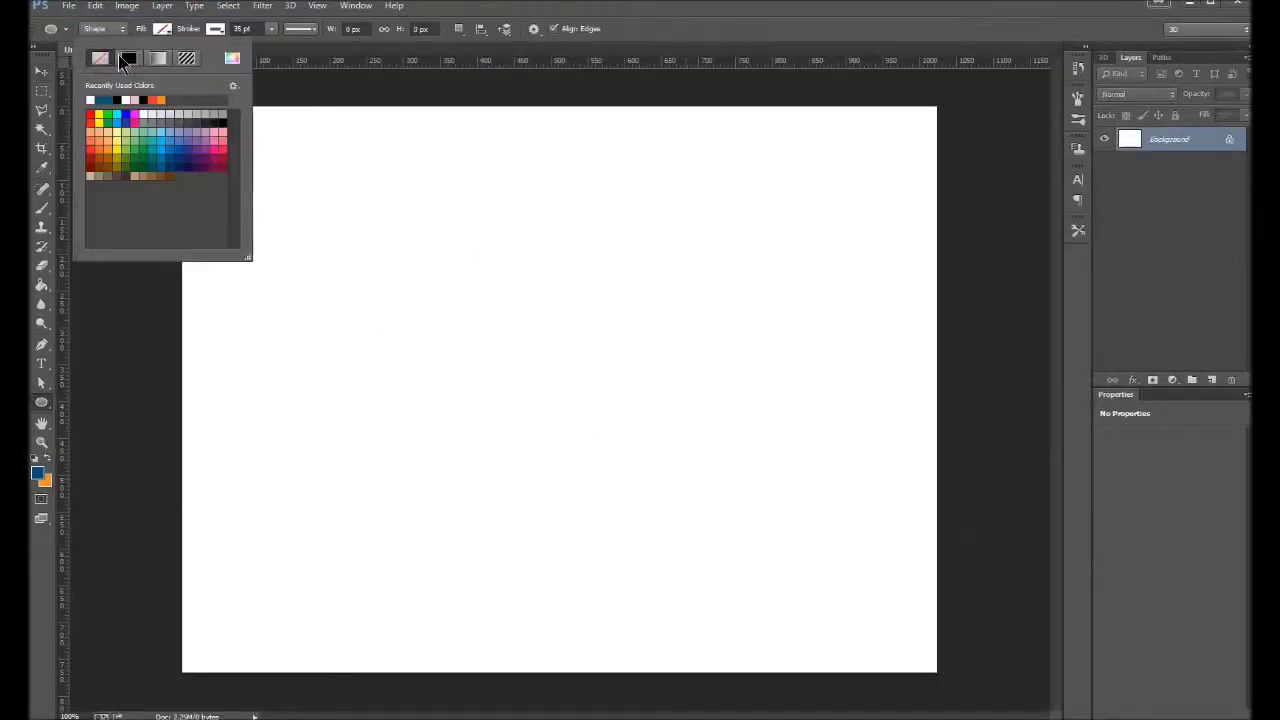
left_click(215, 28)
left_click_drag(436, 275, 596, 434)
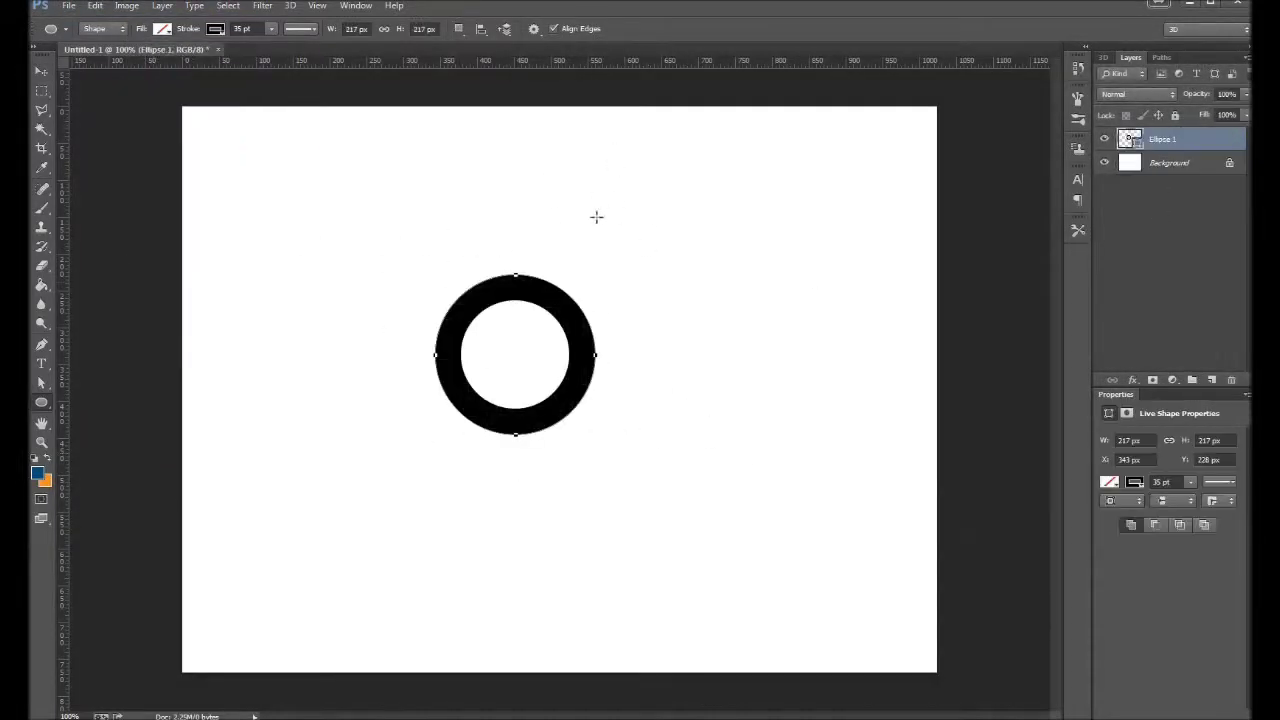
Step: Enlarge the black ring to about 458 px wide
key("ctrl+j")
key("Return")
key("v")
left_click_drag(693, 251, 718, 232)
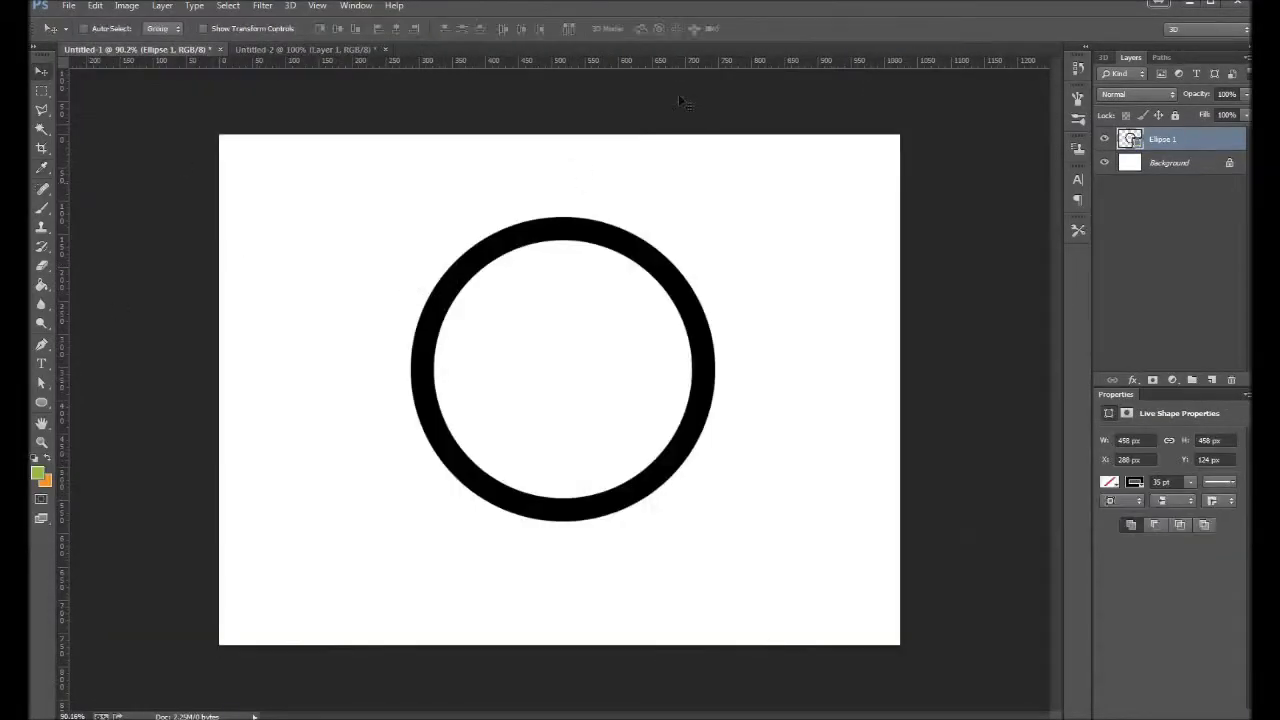
Step: Make the ring green, then place and clear a temporary guide at its top
left_click(1160, 431)
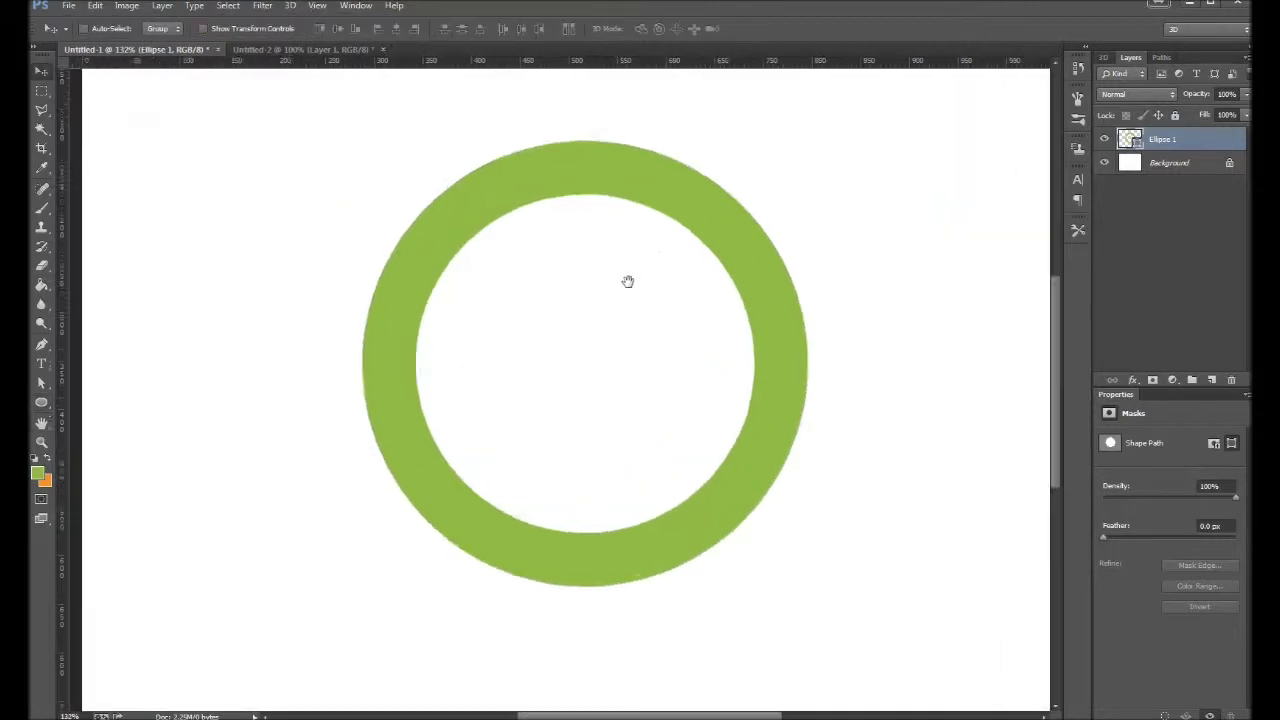
left_click_drag(268, 62, 268, 225)
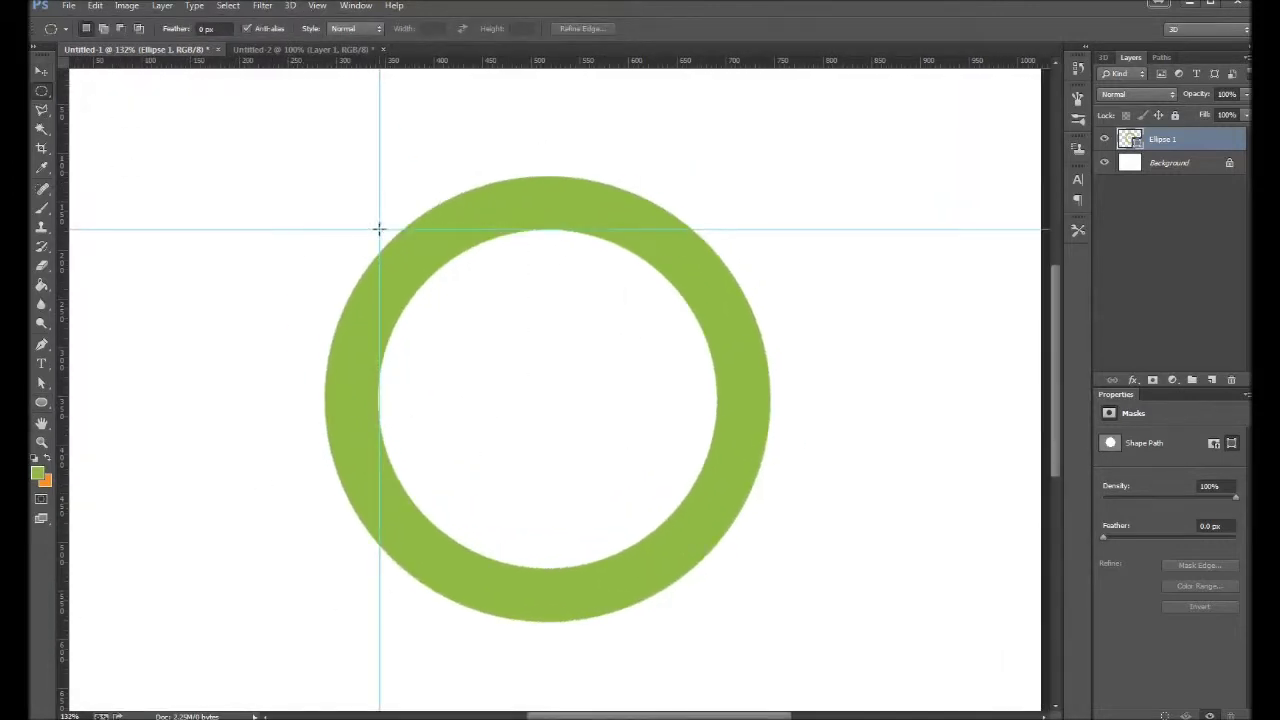
left_click(317, 5)
left_click(345, 326)
Step: Duplicate the ring, move the copy up-right and give it a blue Color Overlay
right_click(1170, 139)
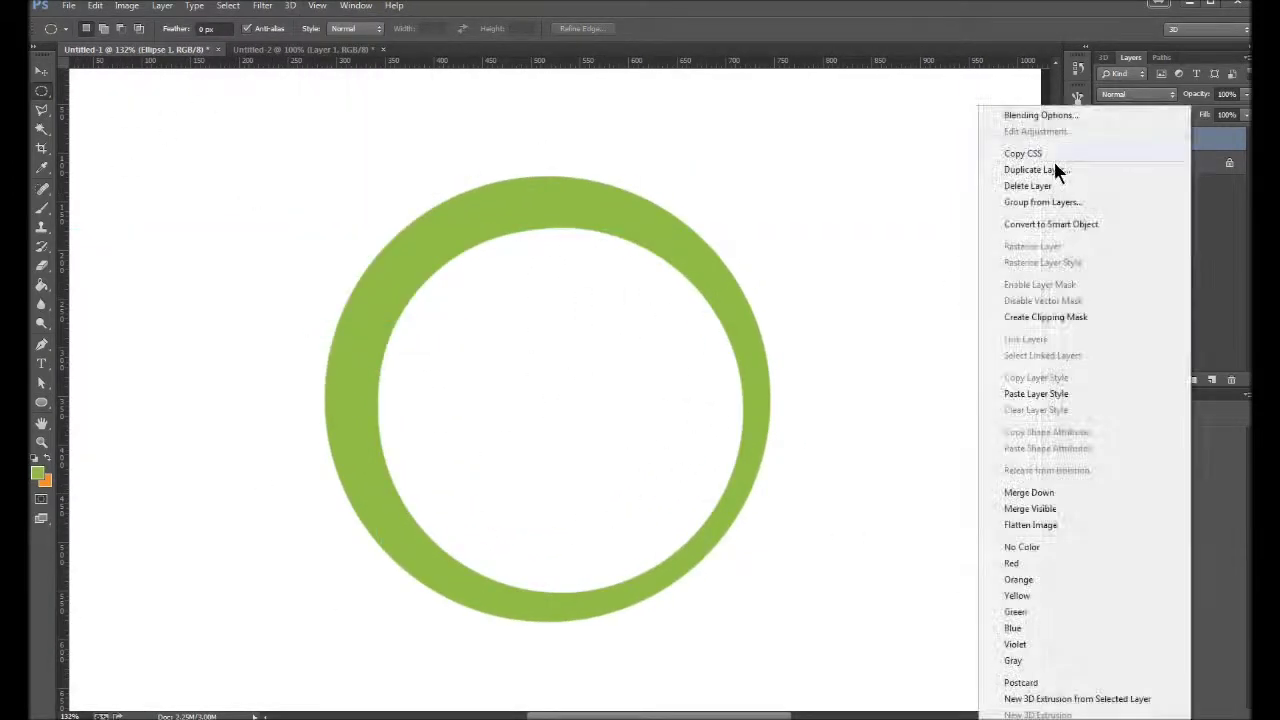
left_click(1054, 169)
key("v")
left_click_drag(530, 366, 616, 313)
double_click(1170, 139)
left_click(1077, 114)
left_click(1171, 423)
left_click(1200, 94)
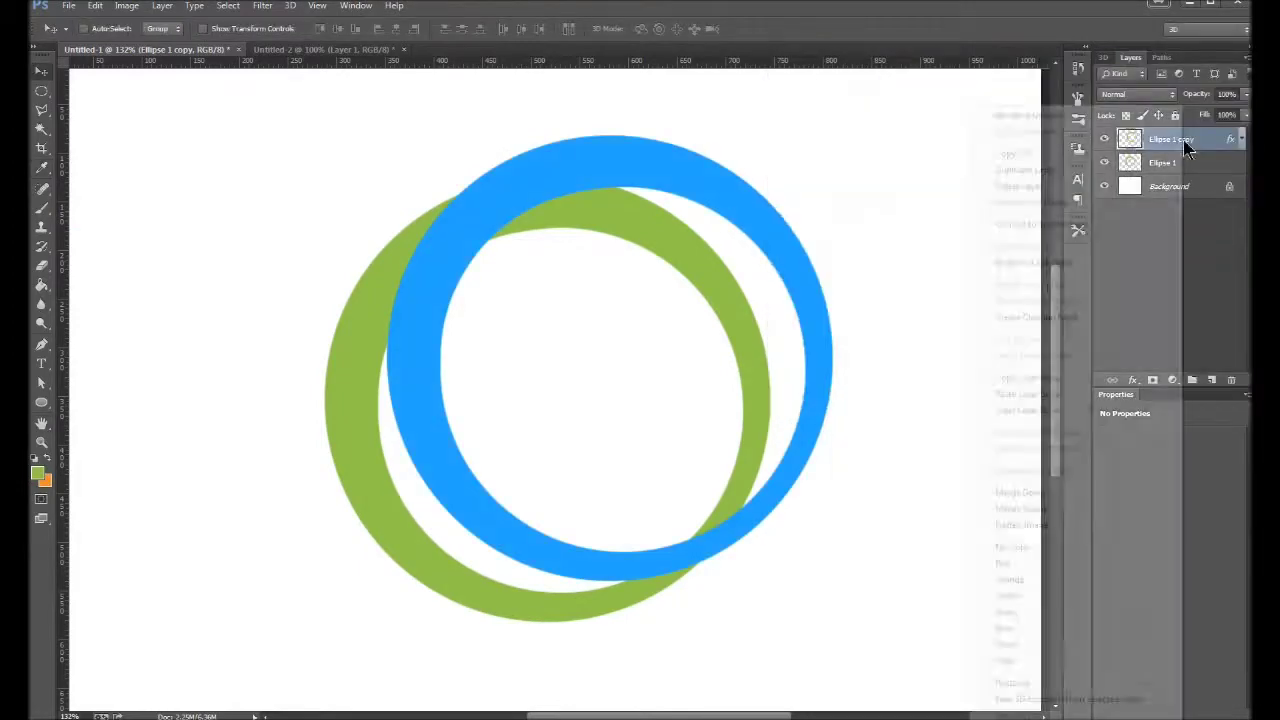
Step: Move the second copy left and give it a dark grey Color Overlay
left_click_drag(823, 209, 701, 209)
double_click(1170, 139)
left_click(1086, 126)
left_click(1171, 429)
left_click(1186, 109)
Step: Rotate the grey ring and transform the blue ring into a new position
key("ctrl+t")
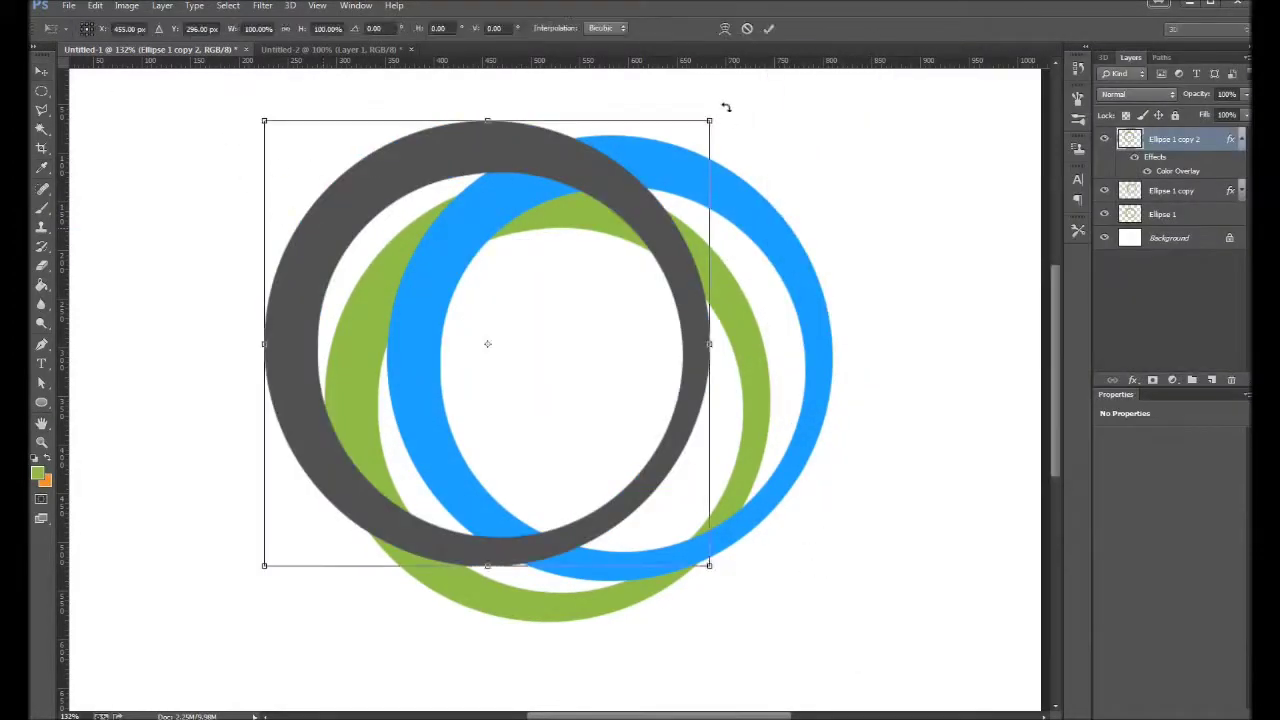
left_click_drag(728, 106, 662, 503)
key("Return")
key("ctrl+t")
left_click_drag(777, 206, 820, 449)
key("Return")
Step: Position the blue and grey rings, hide the grey ring and select the blue layer
mouse_move(681, 381)
left_mouse_down()
mouse_move(697, 394)
mouse_move(760, 274)
left_mouse_up()
left_click_drag(690, 240, 648, 297)
mouse_move(812, 288)
left_mouse_down()
mouse_move(831, 262)
mouse_move(714, 277)
mouse_move(693, 364)
left_mouse_up()
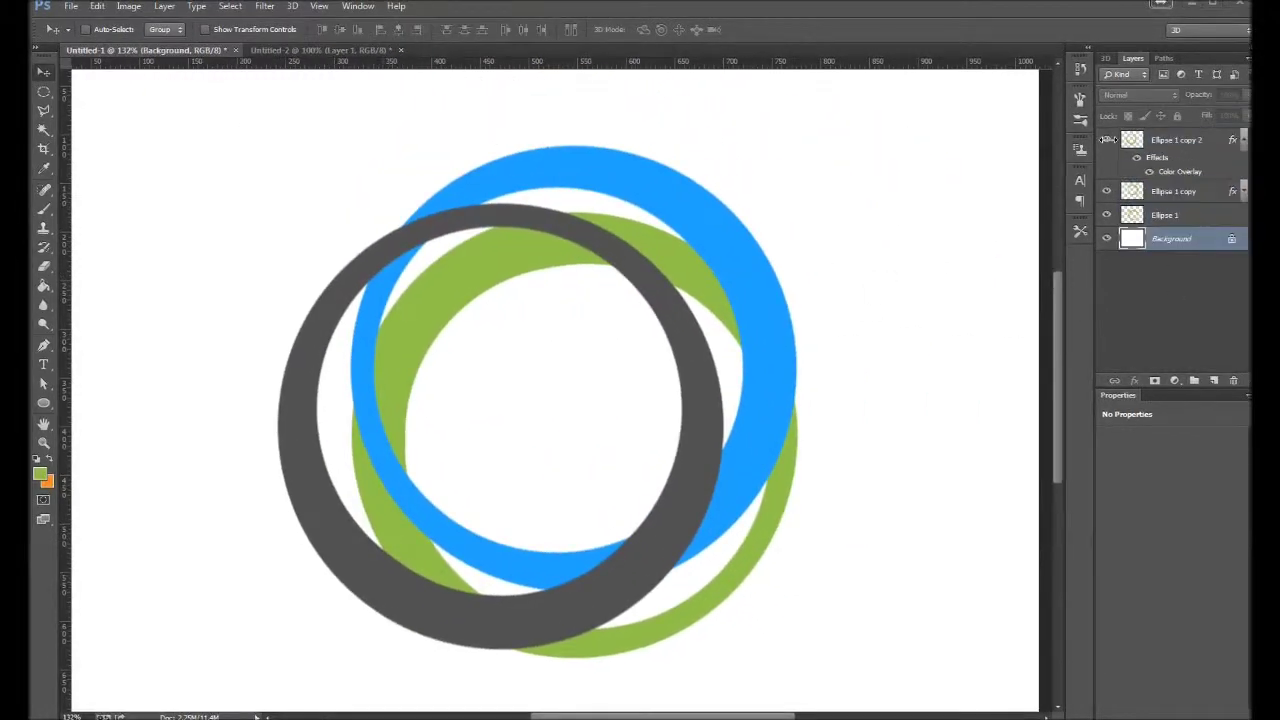
left_click(1106, 139)
left_click(797, 237)
Step: Move the blue ring left and select the crescent on its top where green crosses
key("Return")
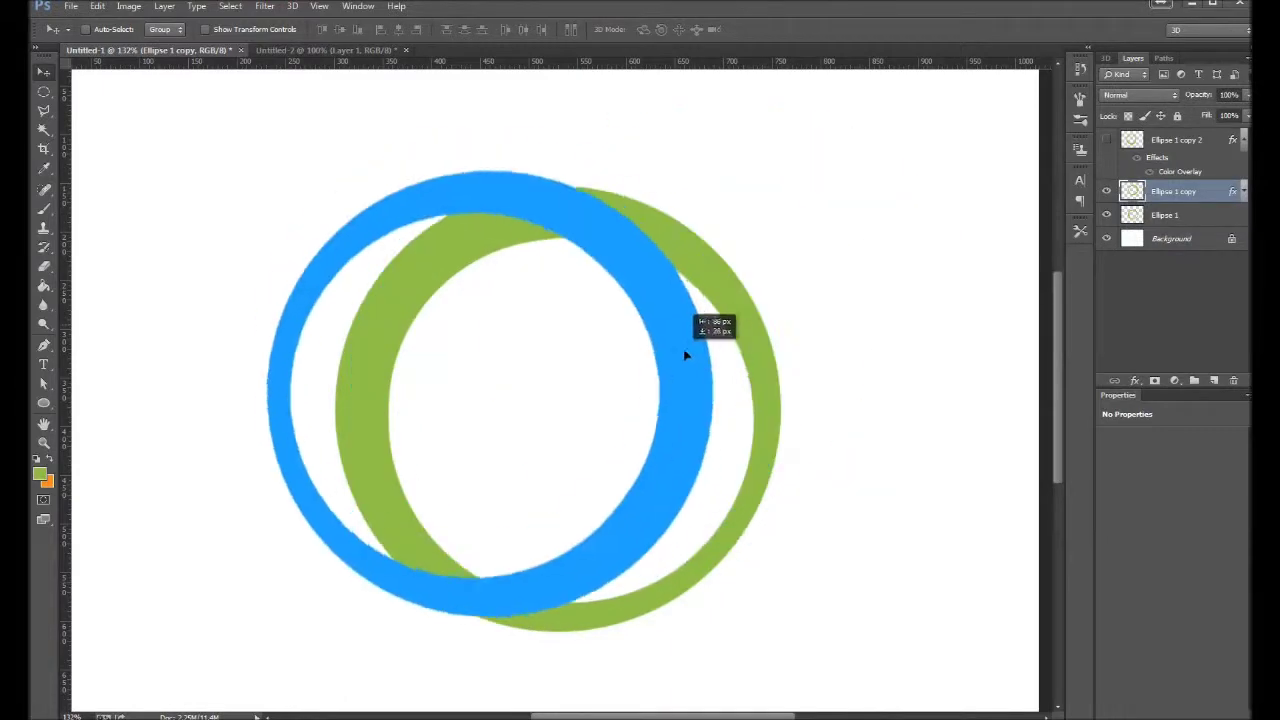
right_click(43, 91)
left_click(43, 110)
left_click(1131, 215, "ctrl")
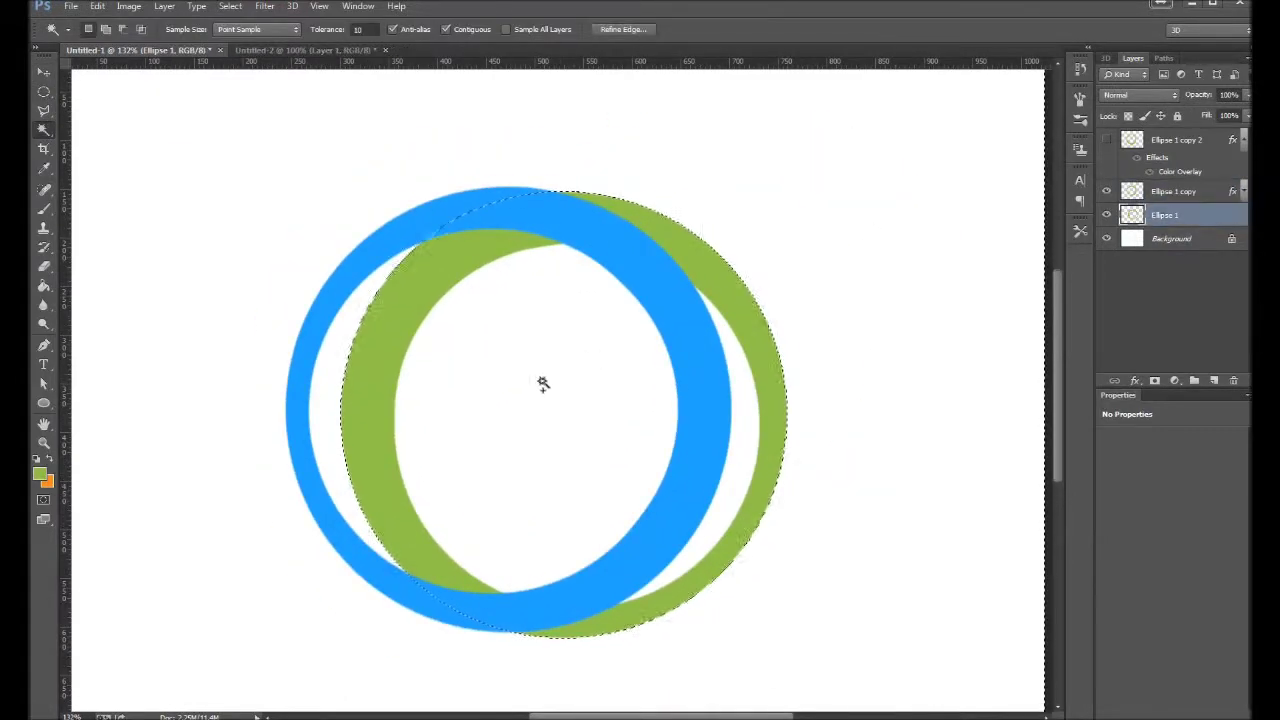
scroll(449, 280, "up", 5)
scroll(379, 318, "up", 2)
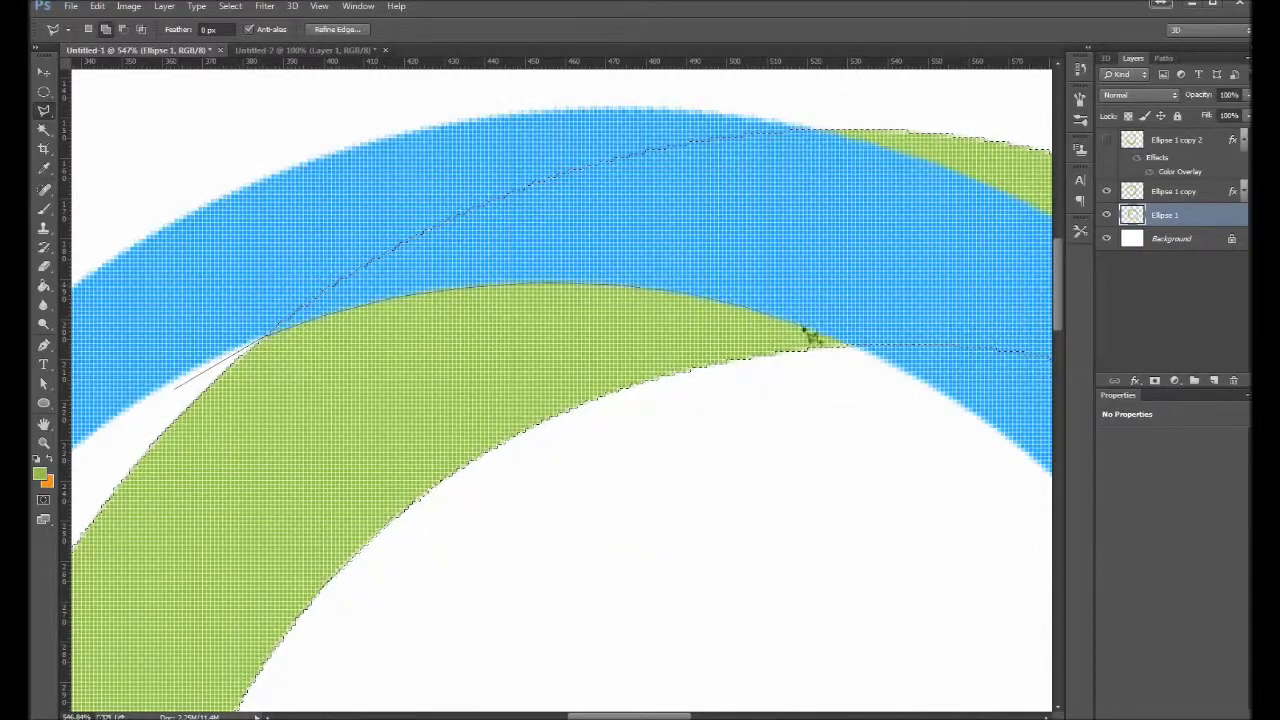
scroll(490, 420, "right", 5)
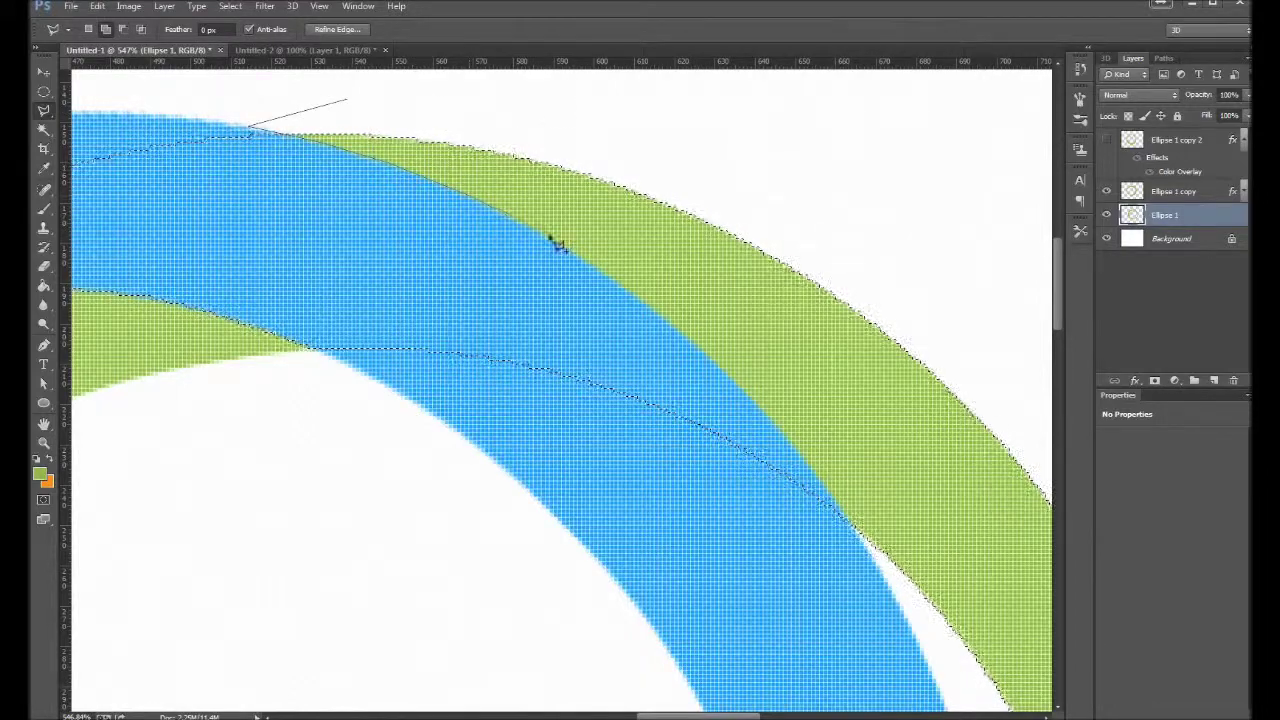
scroll(527, 240, "down", 5)
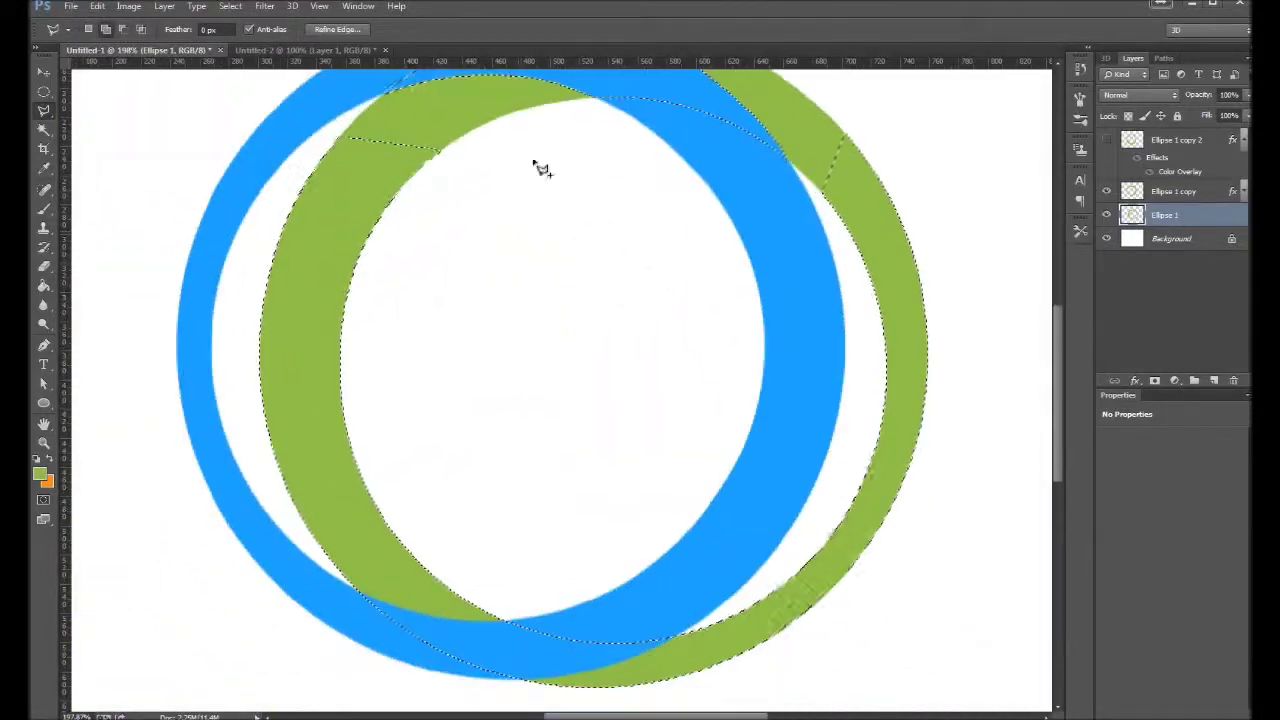
double_click(688, 325)
scroll(688, 325, "up", 3)
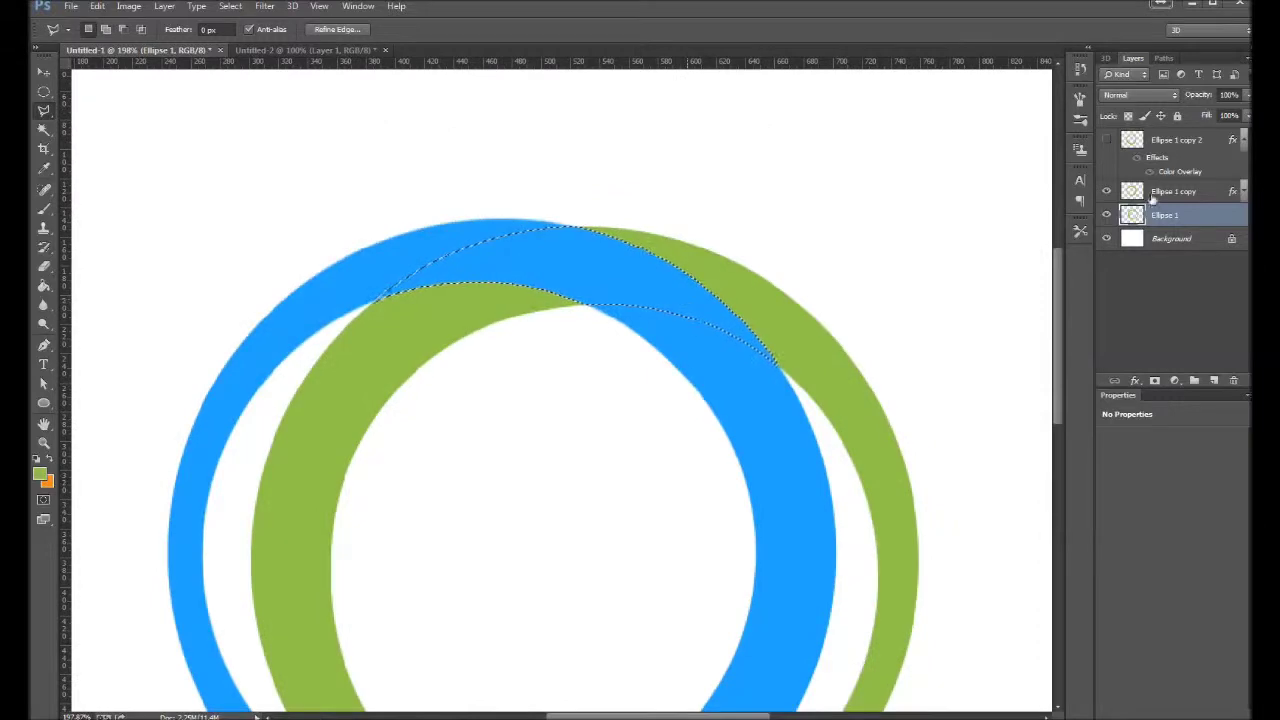
Step: Fill the crescent selection with green and deselect it
key("alt+BackSpace")
key("ctrl+d")
scroll(677, 297, "up", 4)
key("e")
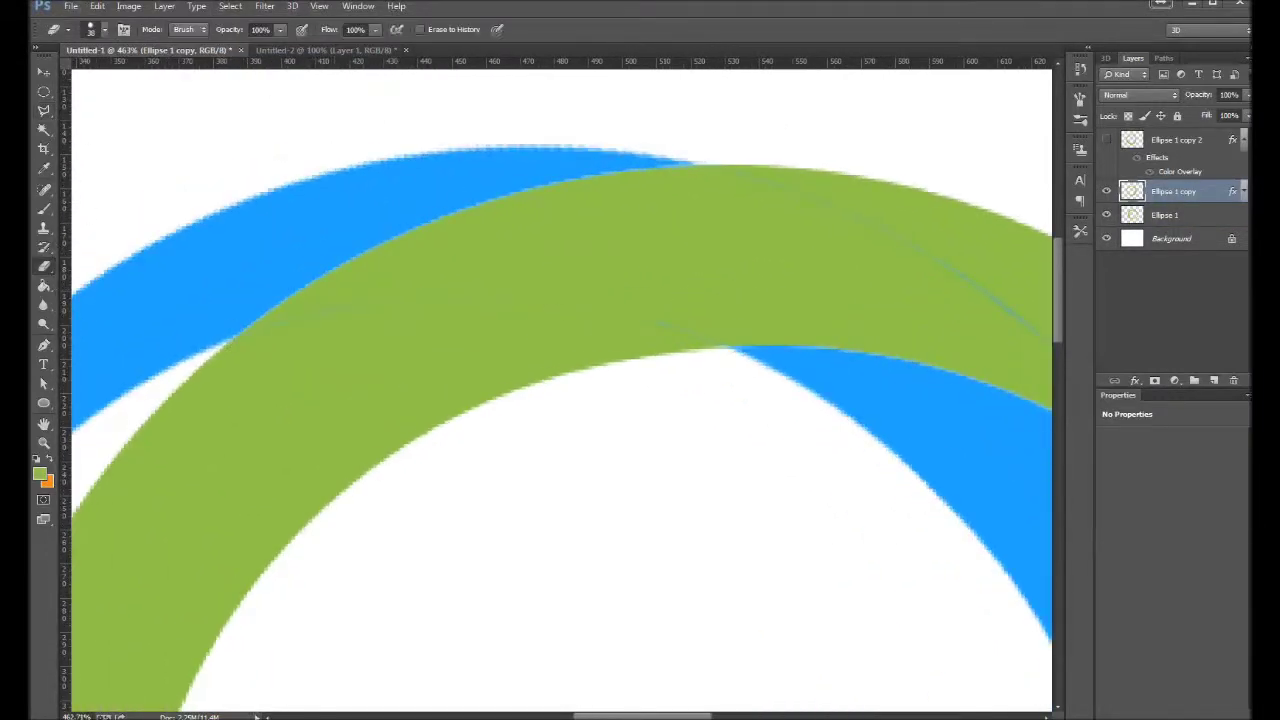
scroll(728, 165, "down", 3)
scroll(551, 425, "down", 3)
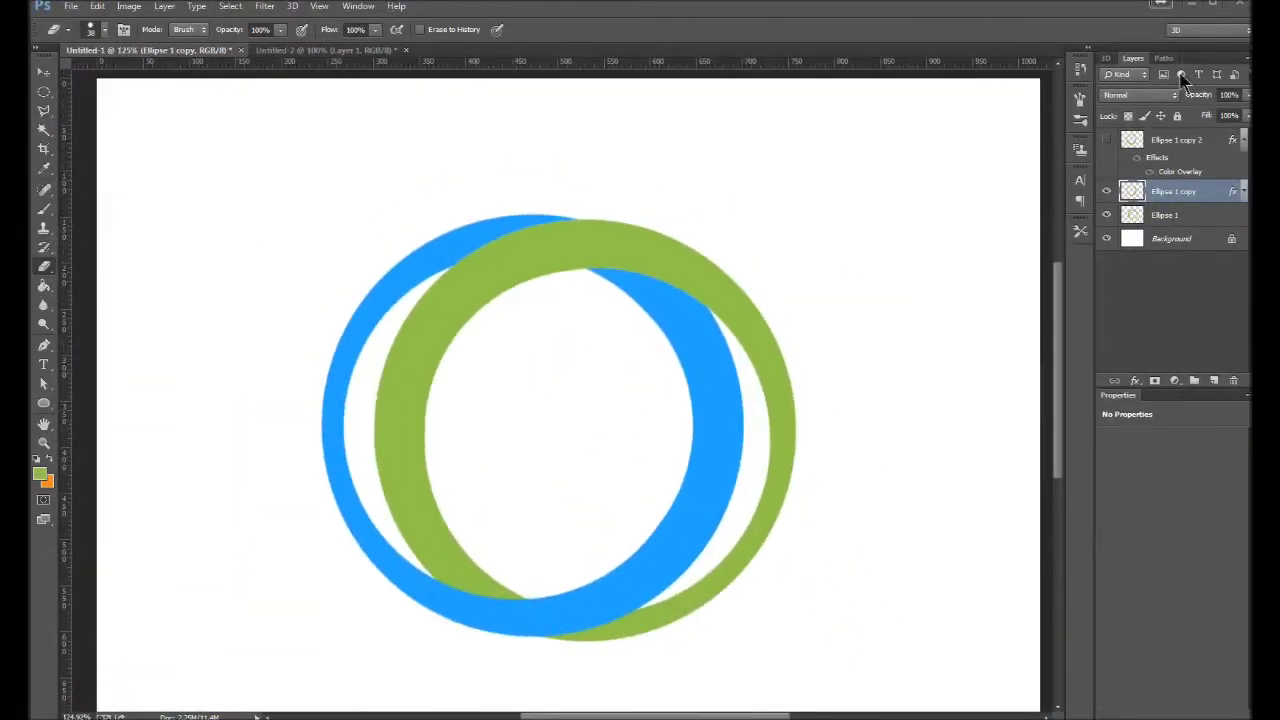
Step: Move the reshown grey ring up-right and rotate it slightly into position
mouse_move(508, 442)
left_mouse_down()
mouse_move(551, 329)
mouse_move(555, 343)
left_mouse_up()
key("ctrl+t")
left_click_drag(800, 150, 837, 194)
key("Return")
left_click_drag(586, 386, 581, 391)
Step: Hide the green ring, then lasso and delete the grey sliver covering the blue ring
scroll(352, 302, "up", 2)
left_click(1106, 215)
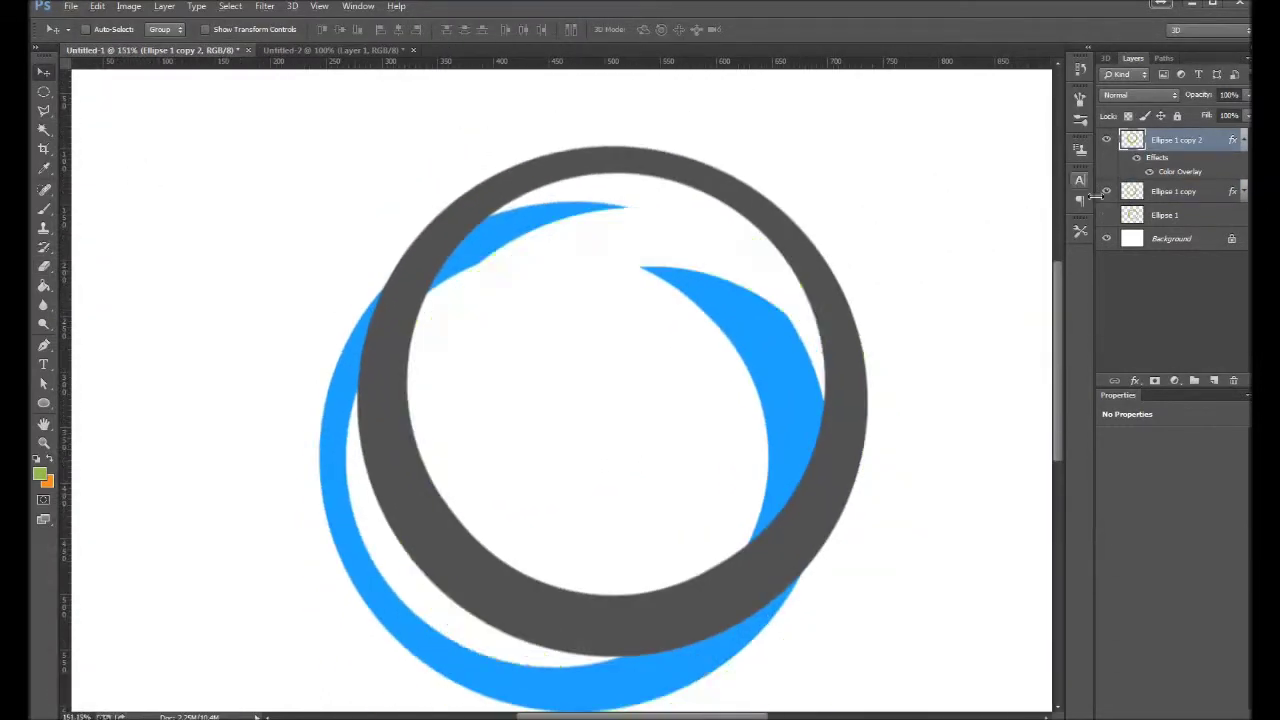
scroll(320, 340, "up", 3)
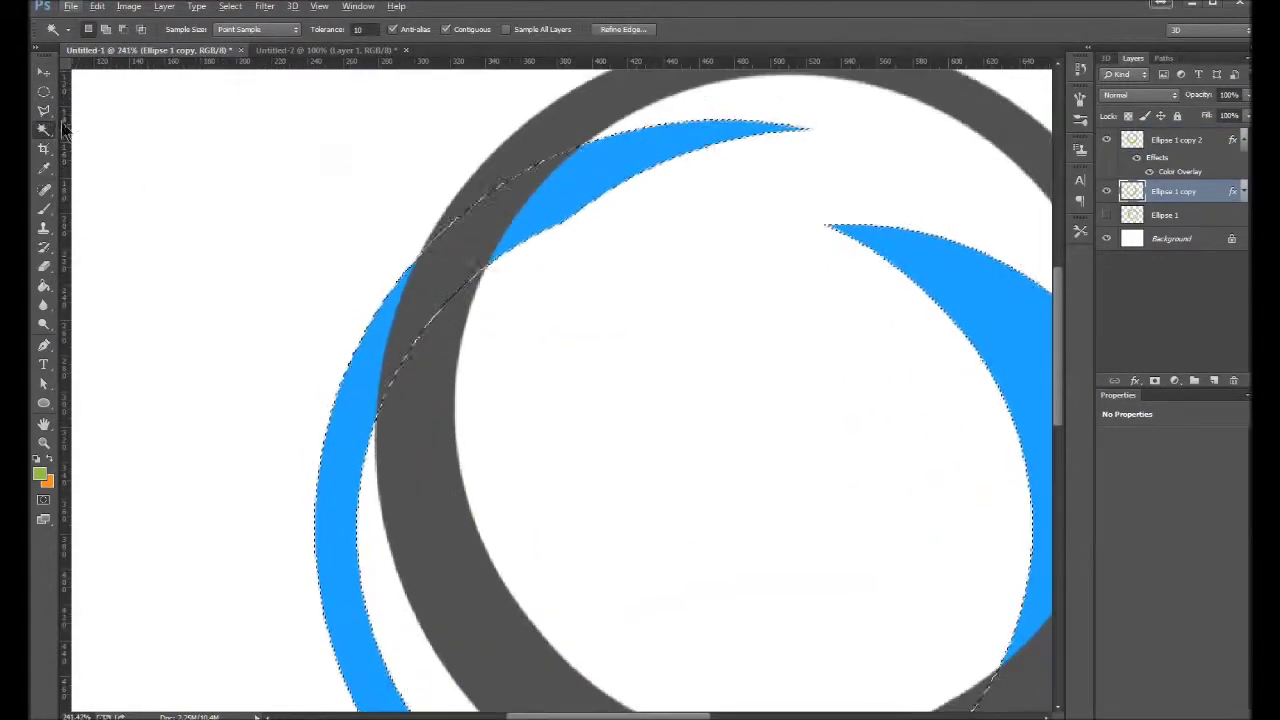
left_click(43, 110)
left_click(529, 271)
scroll(585, 223, "up", 3)
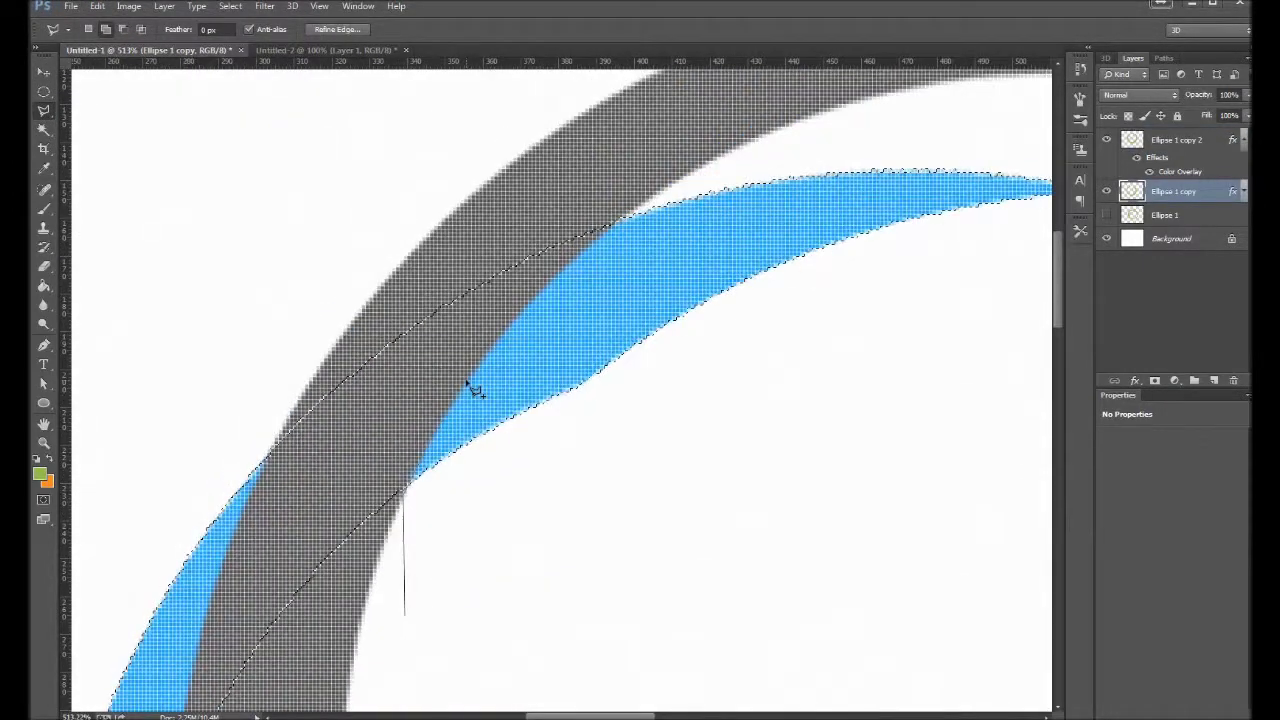
left_click_drag(245, 564, 560, 192)
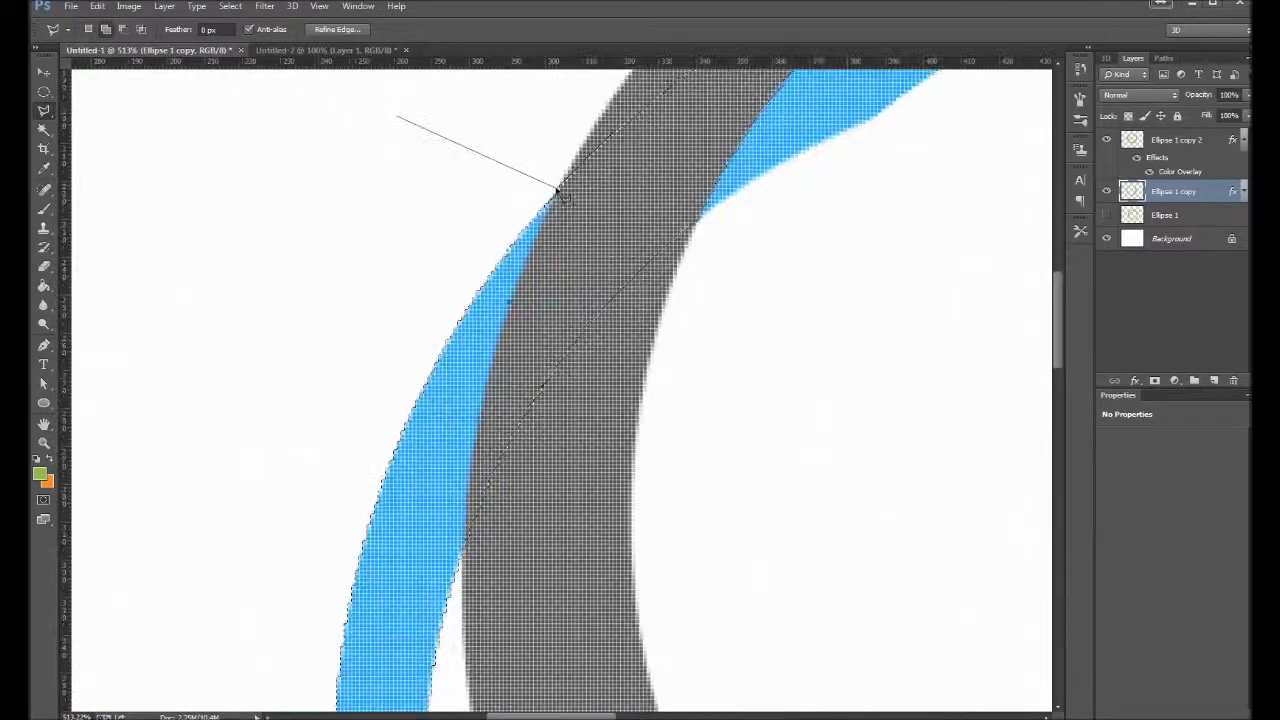
scroll(505, 362, "down", 3)
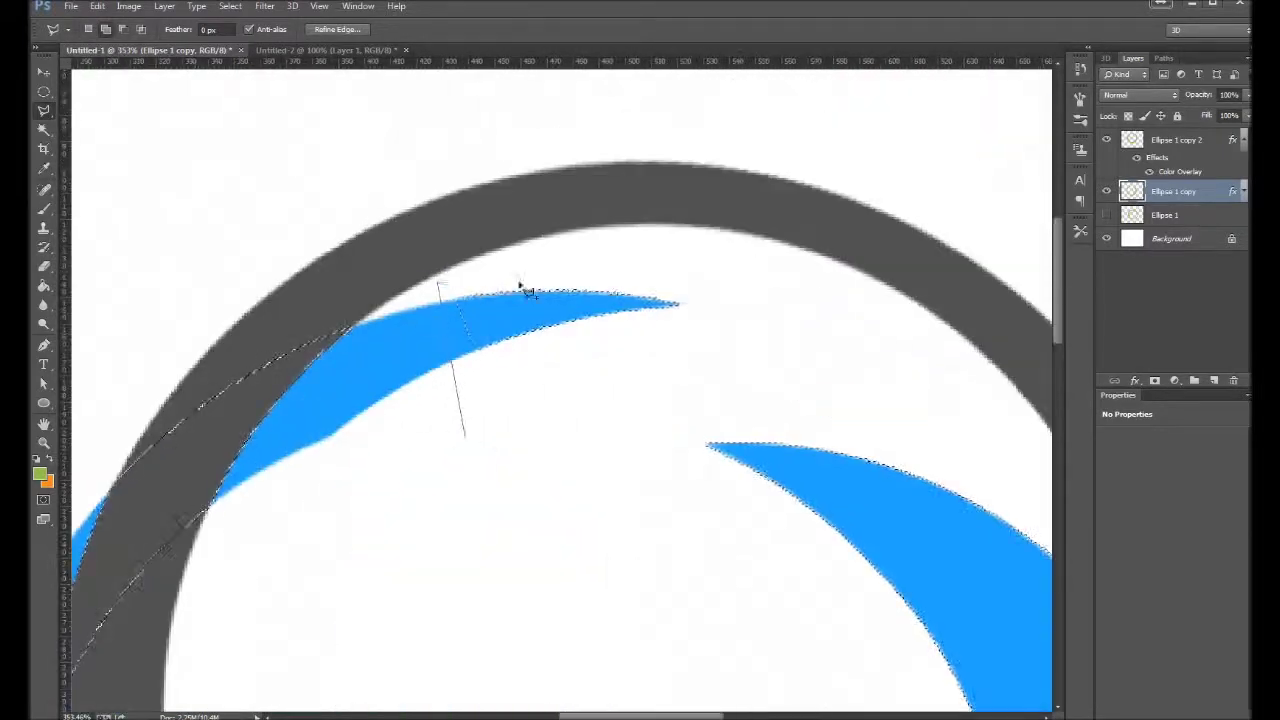
scroll(474, 346, "down", 2)
double_click(335, 596)
left_click_drag(574, 160, 591, 330)
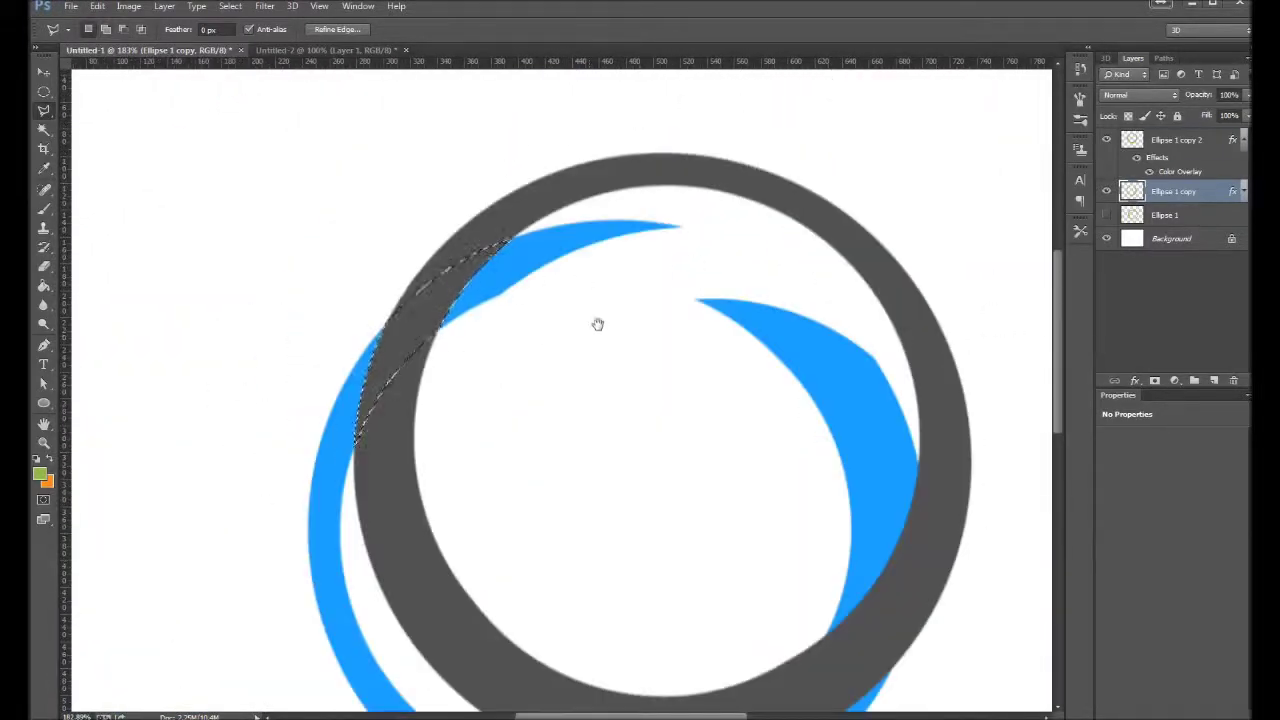
key("Delete")
Step: Toggle the green ring to check the weave, then load the blue ring as a selection
scroll(400, 349, "up", 3)
scroll(615, 148, "up", 2)
key("e")
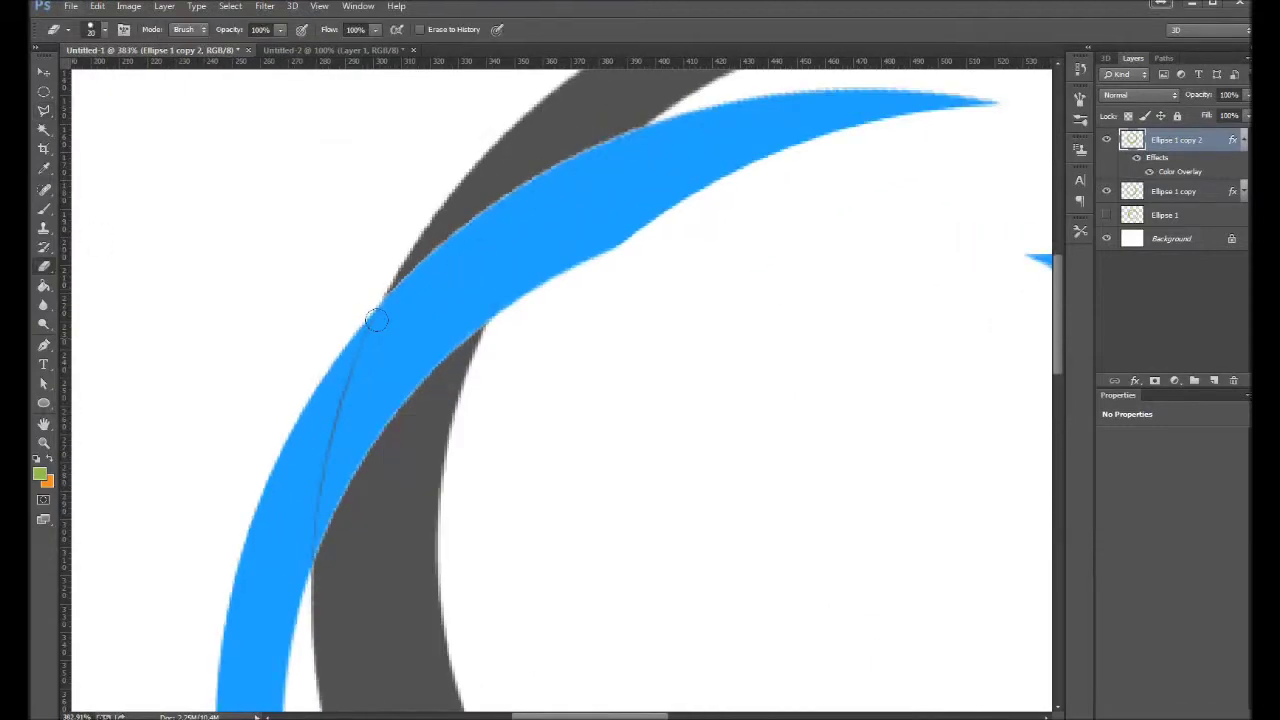
scroll(634, 429, "down", 3)
left_click(1106, 215)
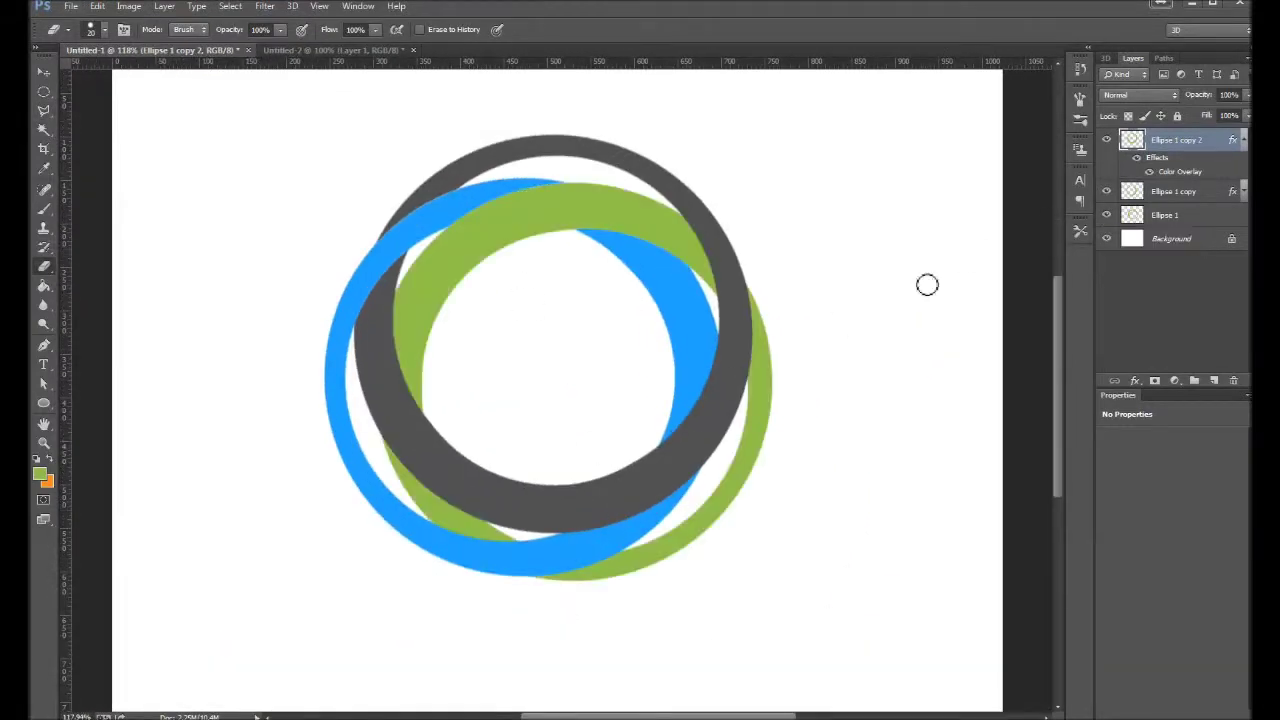
left_click(1106, 215)
key("l")
left_click(1131, 191, "ctrl")
scroll(650, 352, "up", 5)
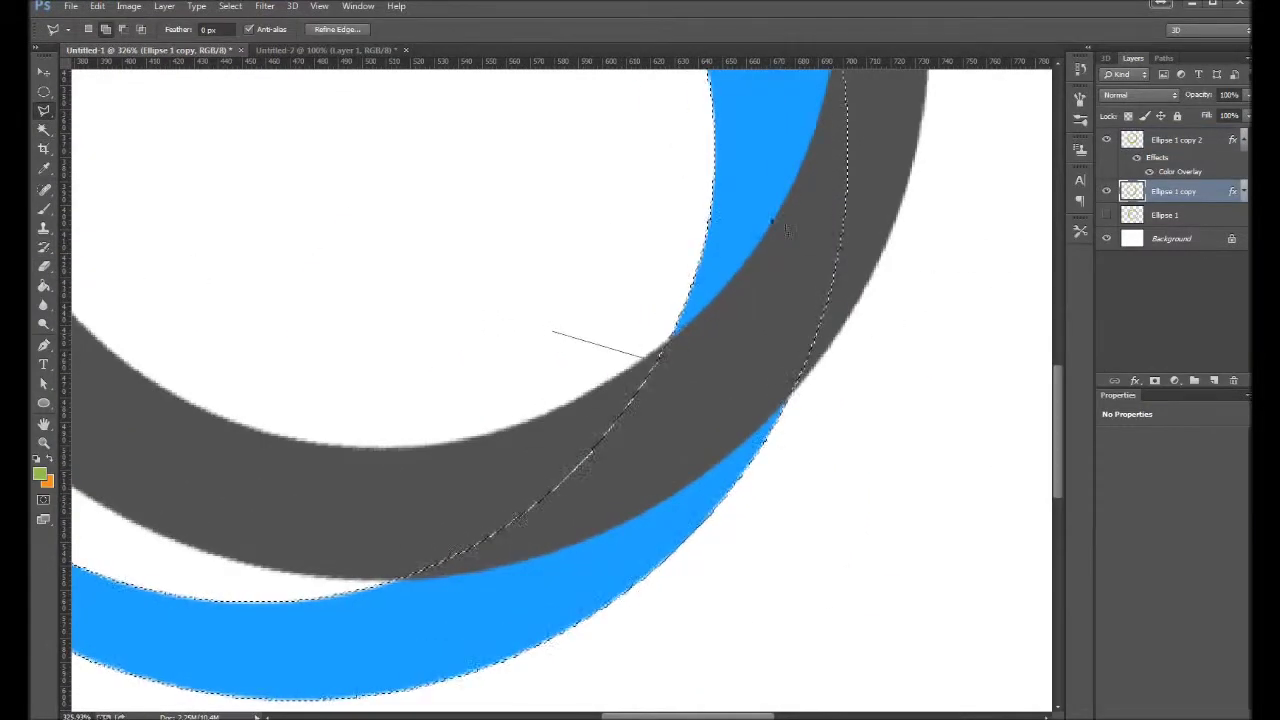
Step: Outline the lower-right overlap of the blue and grey rings, delete it, then undo
left_click_drag(827, 108, 760, 150)
scroll(720, 391, "up", 1)
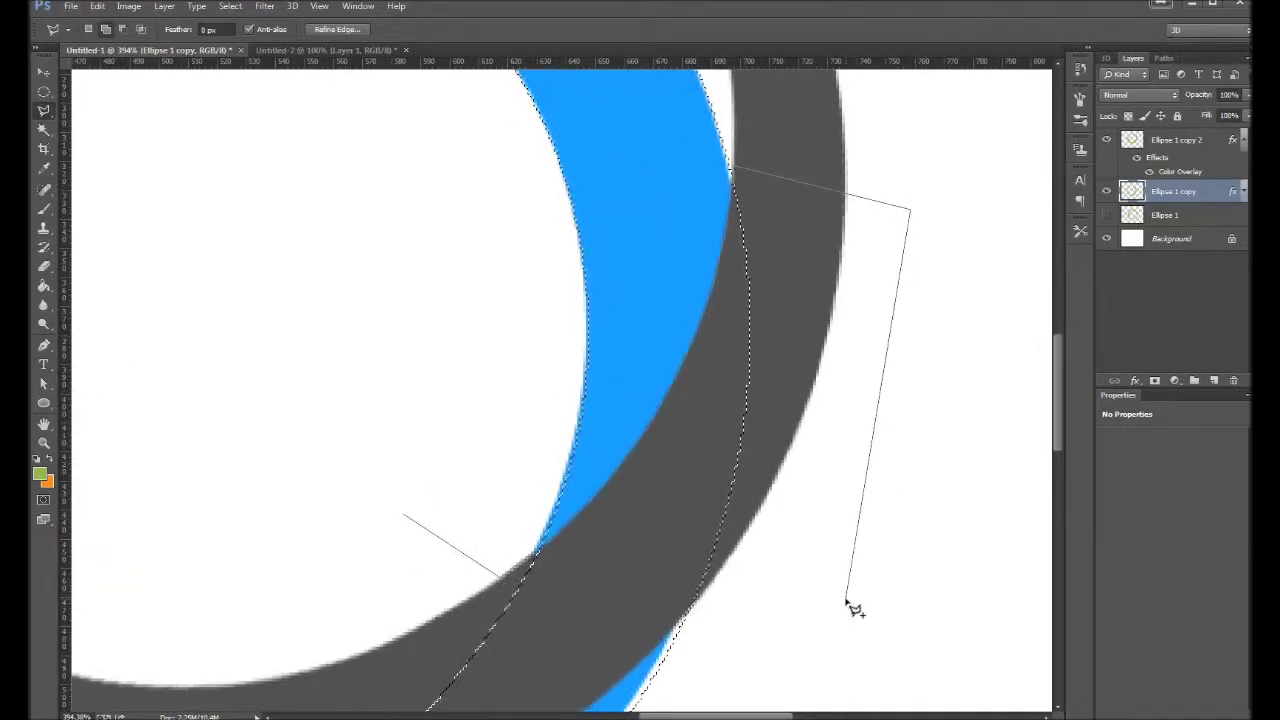
left_click_drag(846, 607, 944, 251)
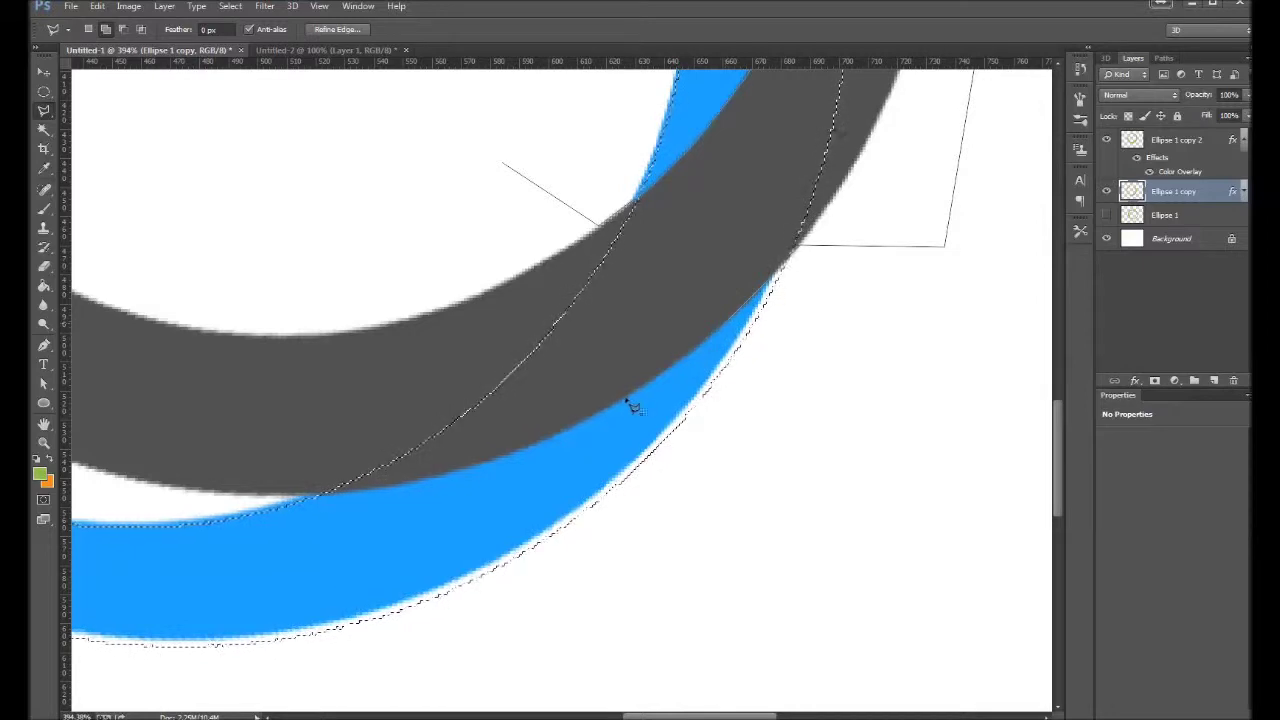
left_click(298, 503)
scroll(465, 353, "down", 3)
scroll(465, 353, "down", 2)
key("Delete")
key("ctrl+z")
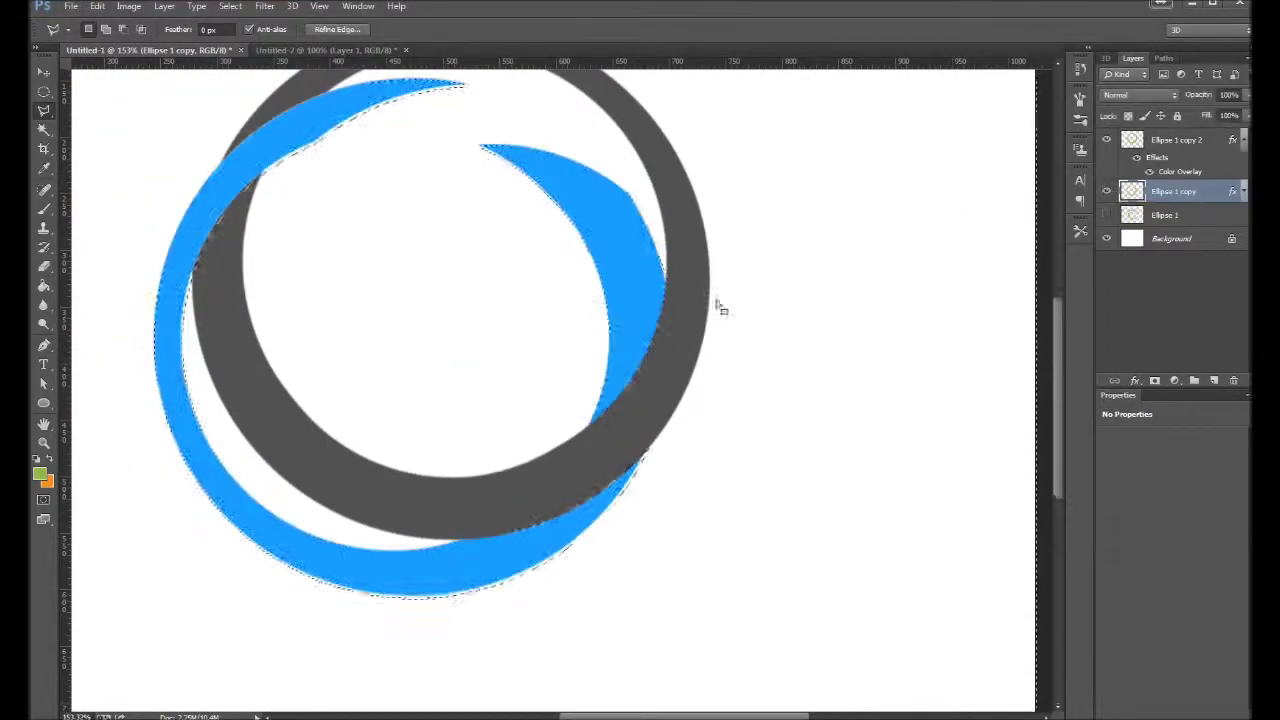
Step: Switch to the blue ring's layer and retrace the overlap with the Polygonal Lasso
key("alt+bracketright")
key("l")
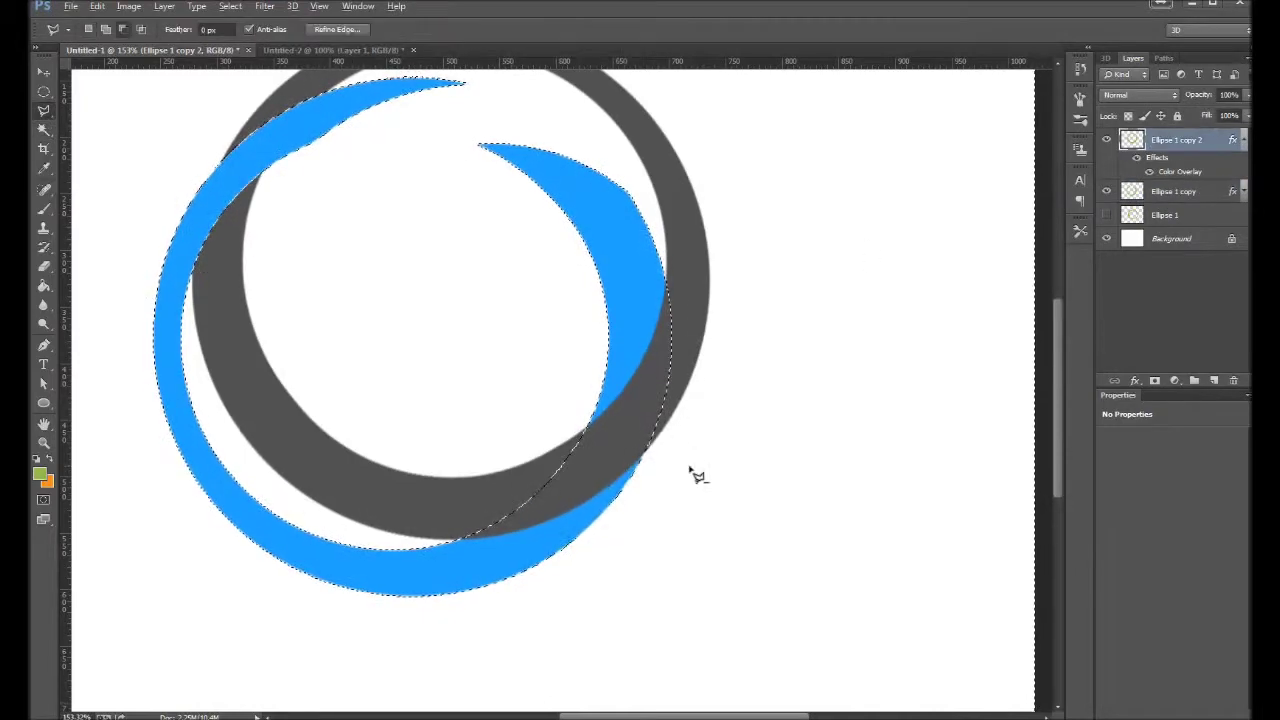
scroll(736, 316, "up", 3)
scroll(736, 333, "up", 2)
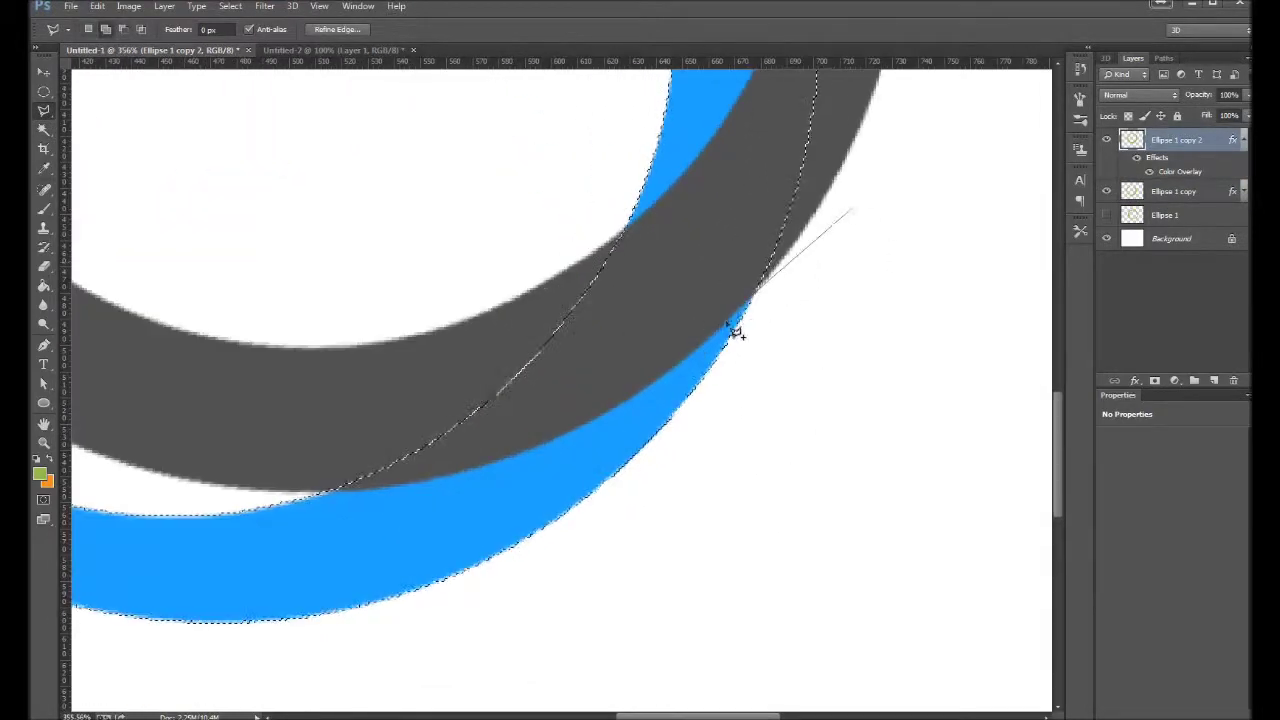
scroll(800, 200, "up", 5)
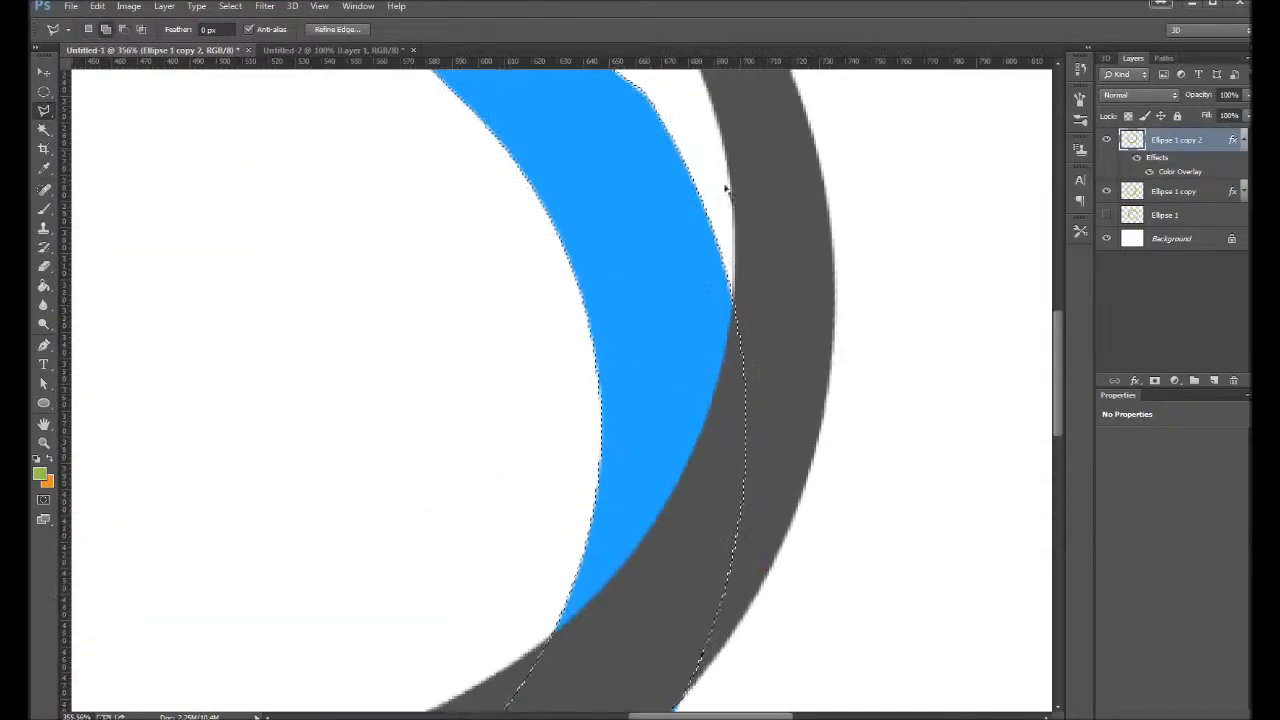
scroll(451, 346, "down", 1)
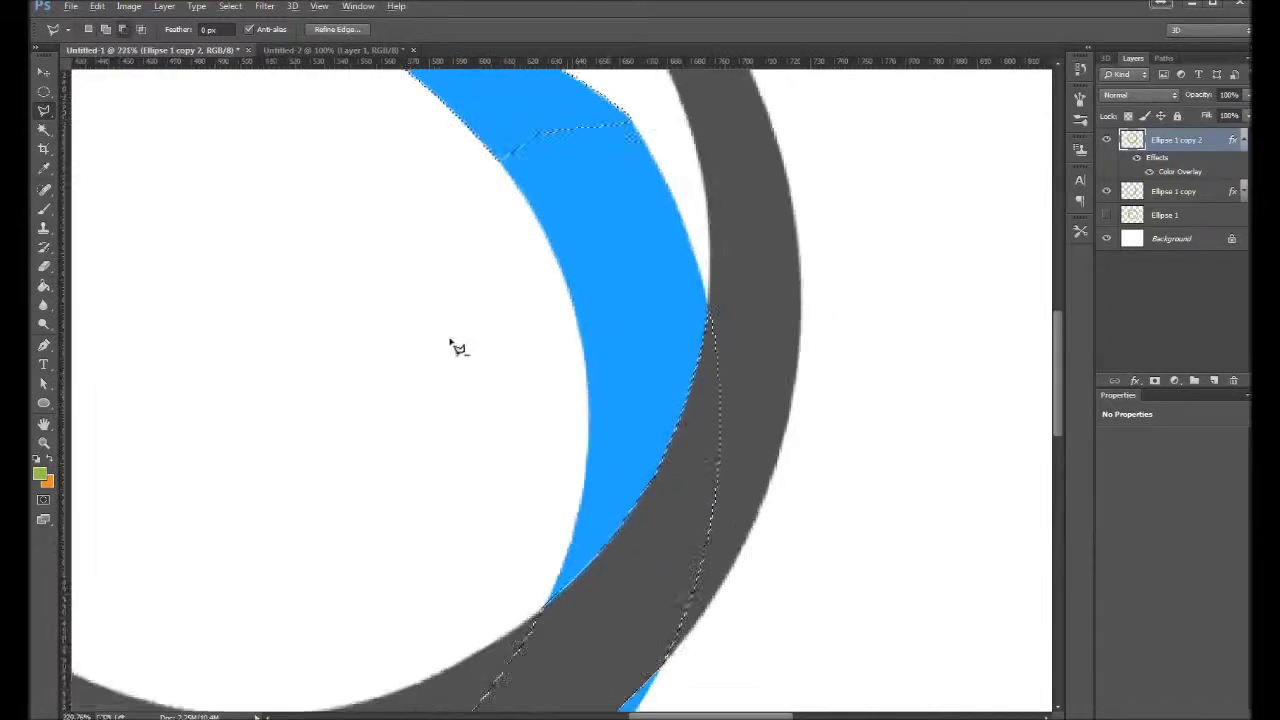
scroll(457, 420, "down", 2)
scroll(408, 683, "down", 3)
scroll(515, 545, "up", 3)
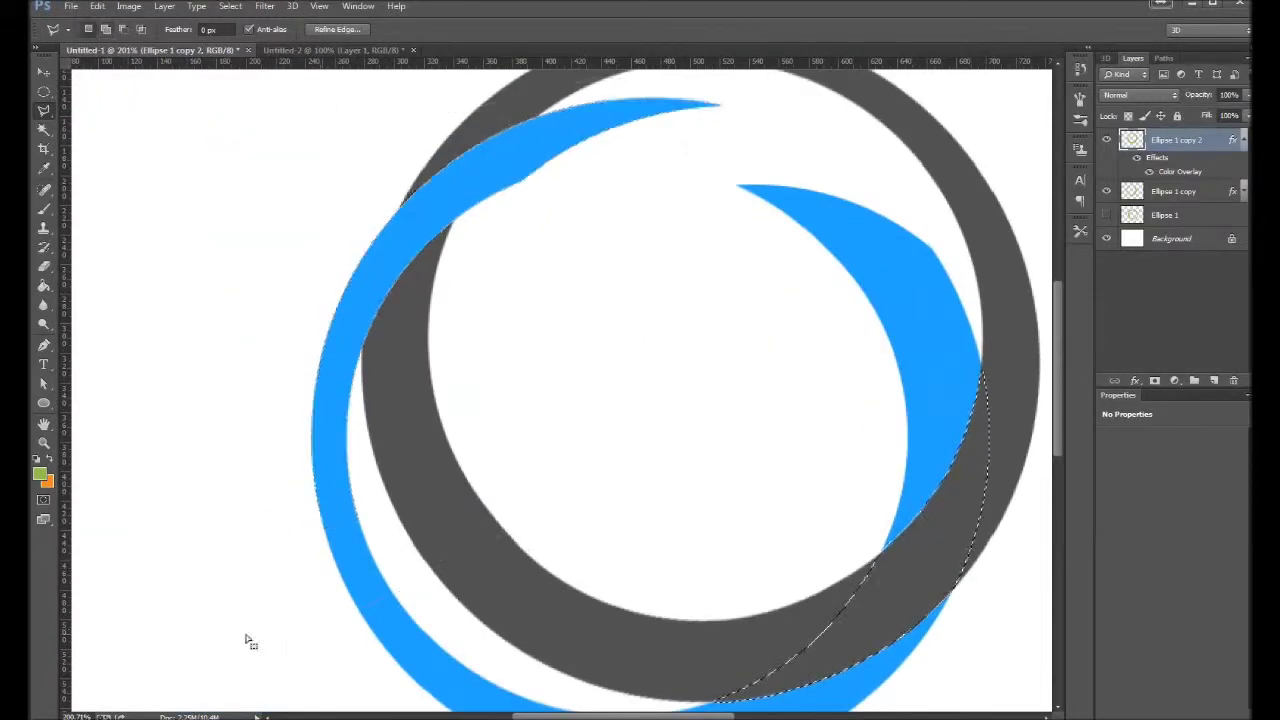
scroll(700, 549, "right", 3)
Step: Drop the selection around the ring, review the interlock and invoke Save for Web
left_click(1180, 191)
left_click(230, 6)
left_click(228, 62)
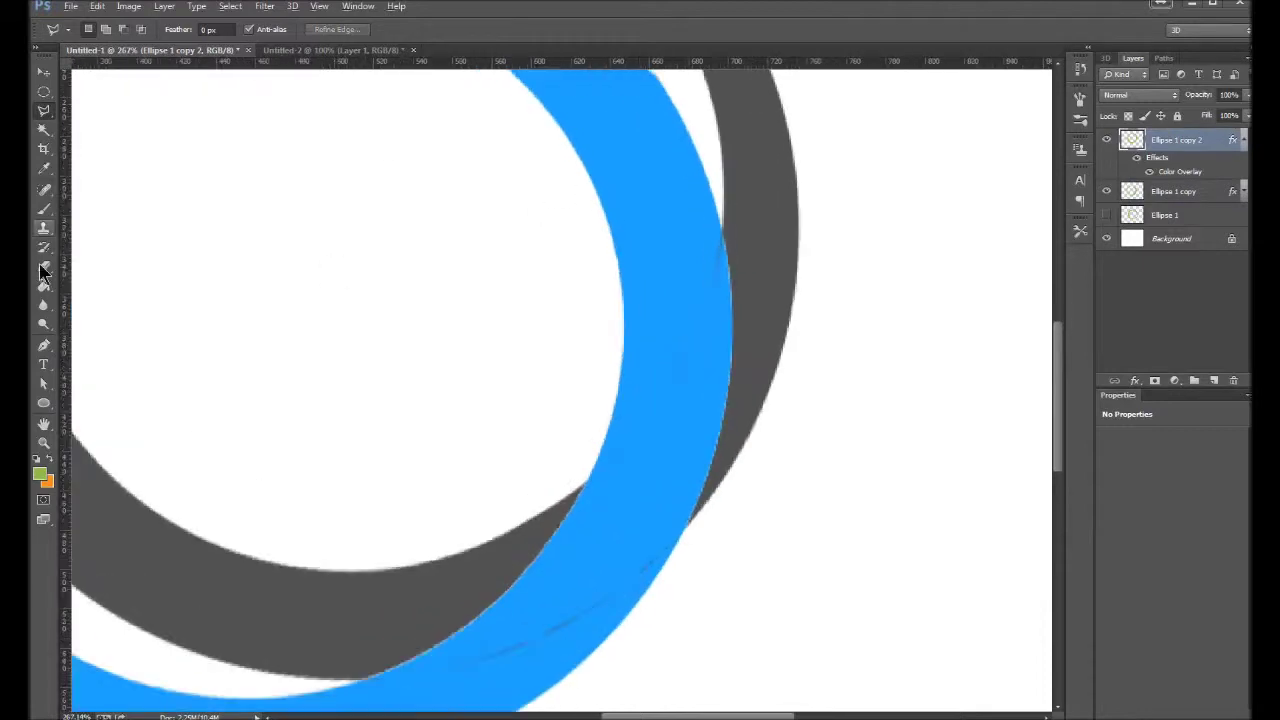
scroll(597, 458, "down", 2)
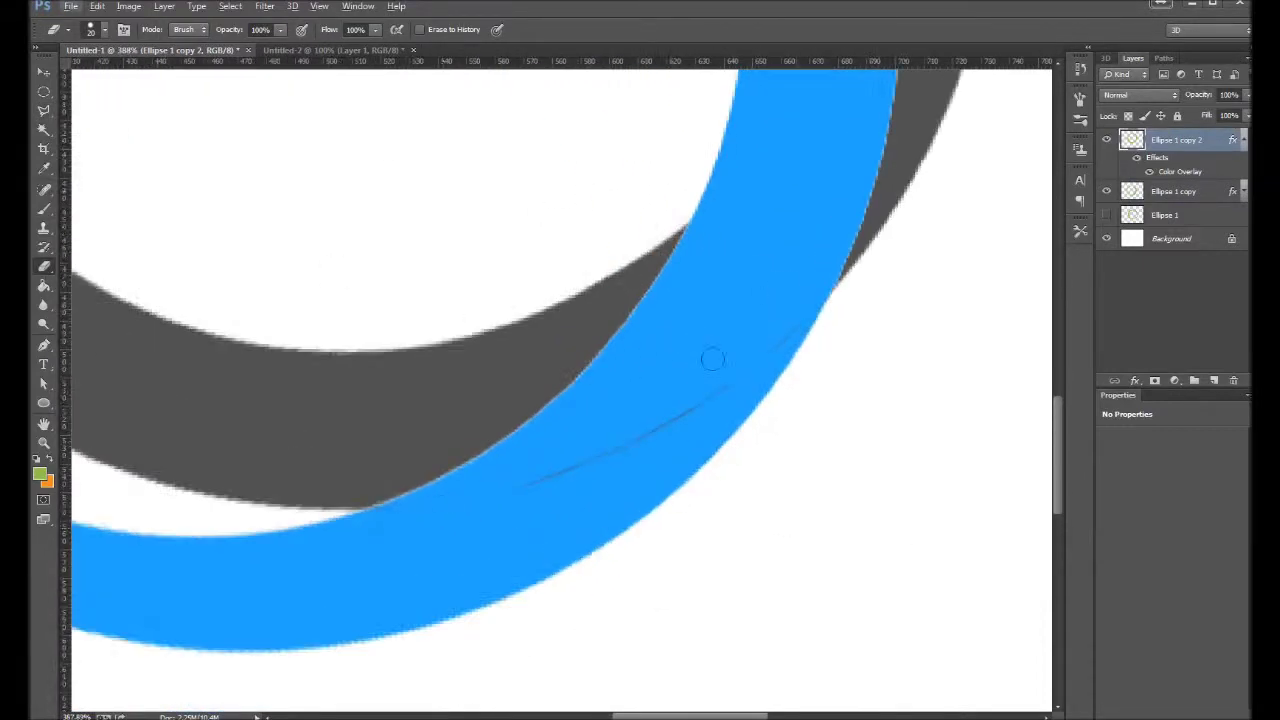
scroll(711, 363, "down", 3)
scroll(766, 257, "down", 1)
scroll(592, 337, "up", 2)
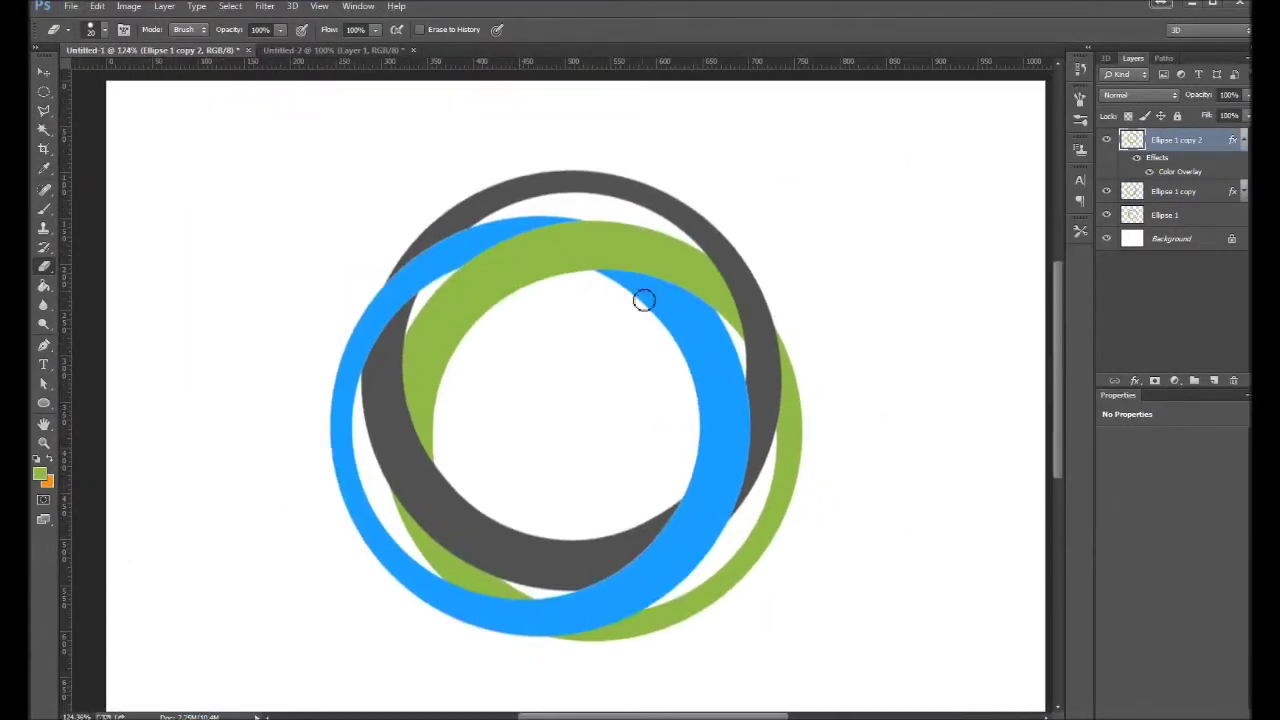
key("ctrl+alt+shift+s")
Step: Create a new client folder and name it 'Global Mar'
left_click(674, 594)
right_click(363, 409)
left_click(600, 337)
type("Global Mar")
Step: Add a Gradient Overlay to the gray ring and open its gradient editor
double_click(1185, 172)
left_click(843, 257)
left_click(45, 180)
double_click(1180, 172)
left_click(826, 260)
left_click(1000, 170)
Step: Set the gray ring's gradient from dark gray to lighter gray and apply it
left_click(754, 378)
left_click(1209, 378)
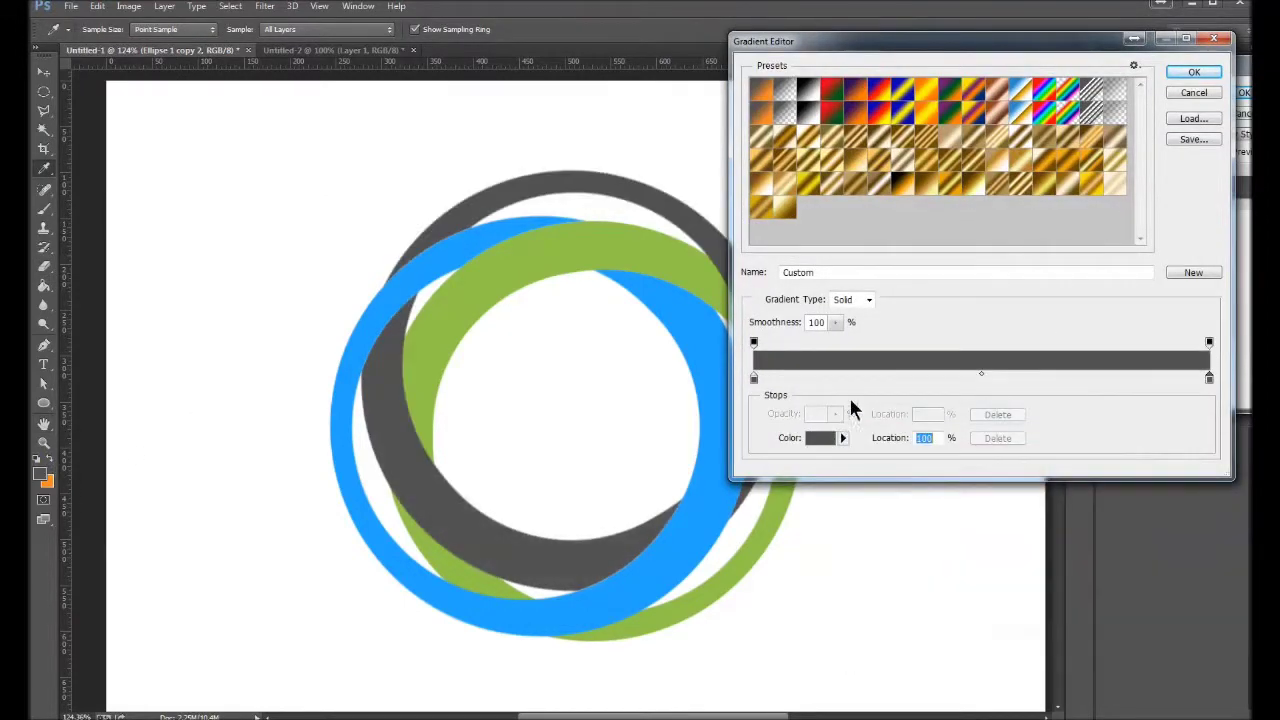
left_click(820, 437)
left_click(862, 470)
left_click(1194, 429)
left_click(1194, 72)
left_click(1245, 92)
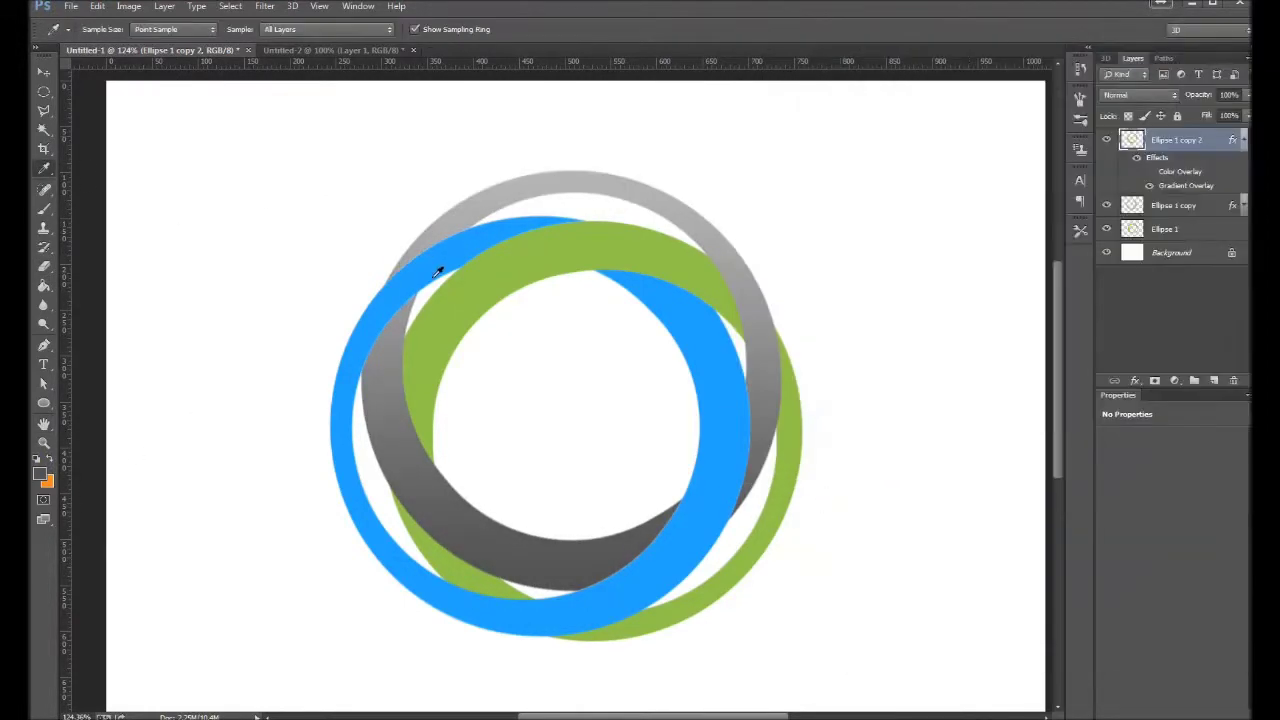
Step: Give the blue ring a Gradient Overlay ending in light blue
double_click(1180, 205)
left_click(1071, 134)
left_click(820, 437)
left_click(680, 408)
left_click(471, 434)
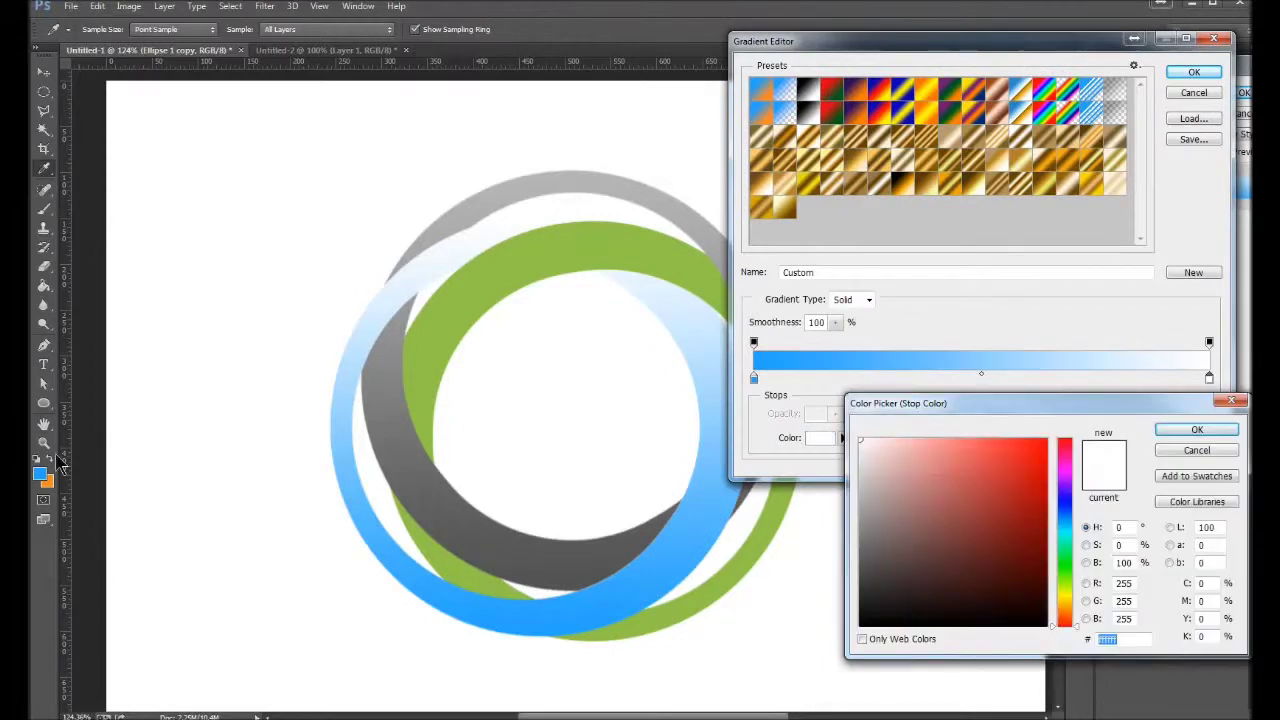
left_click(949, 437)
key("Return")
key("Return")
left_click(1243, 92)
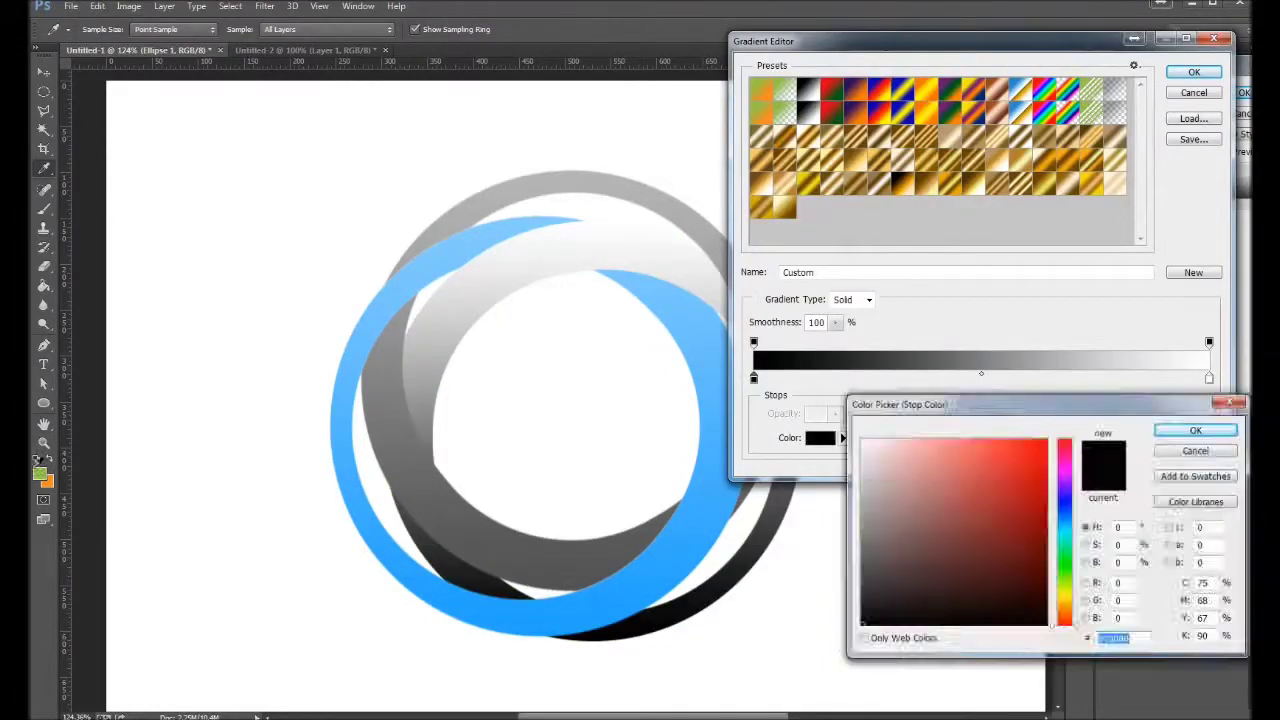
Step: Give the green ring a gradient with a light-green stop, then start saving
double_click(1209, 378)
left_click(957, 439)
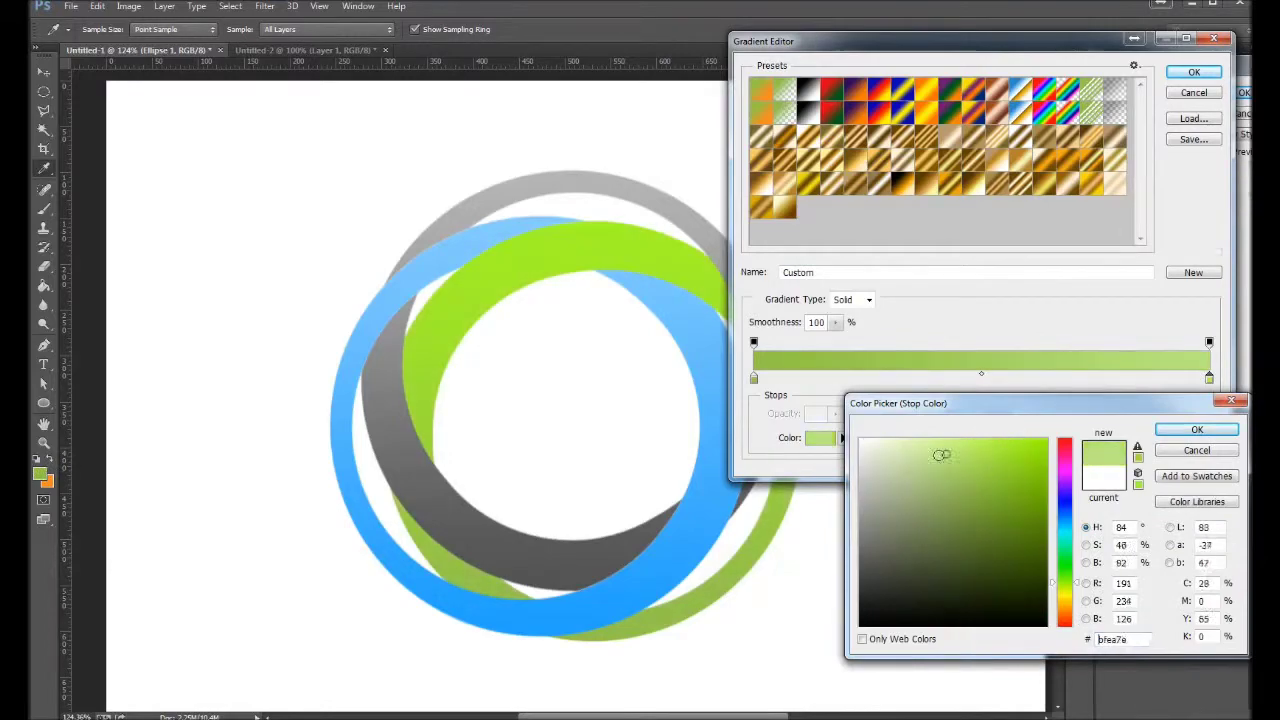
left_click(1197, 429)
key("ctrl+s")
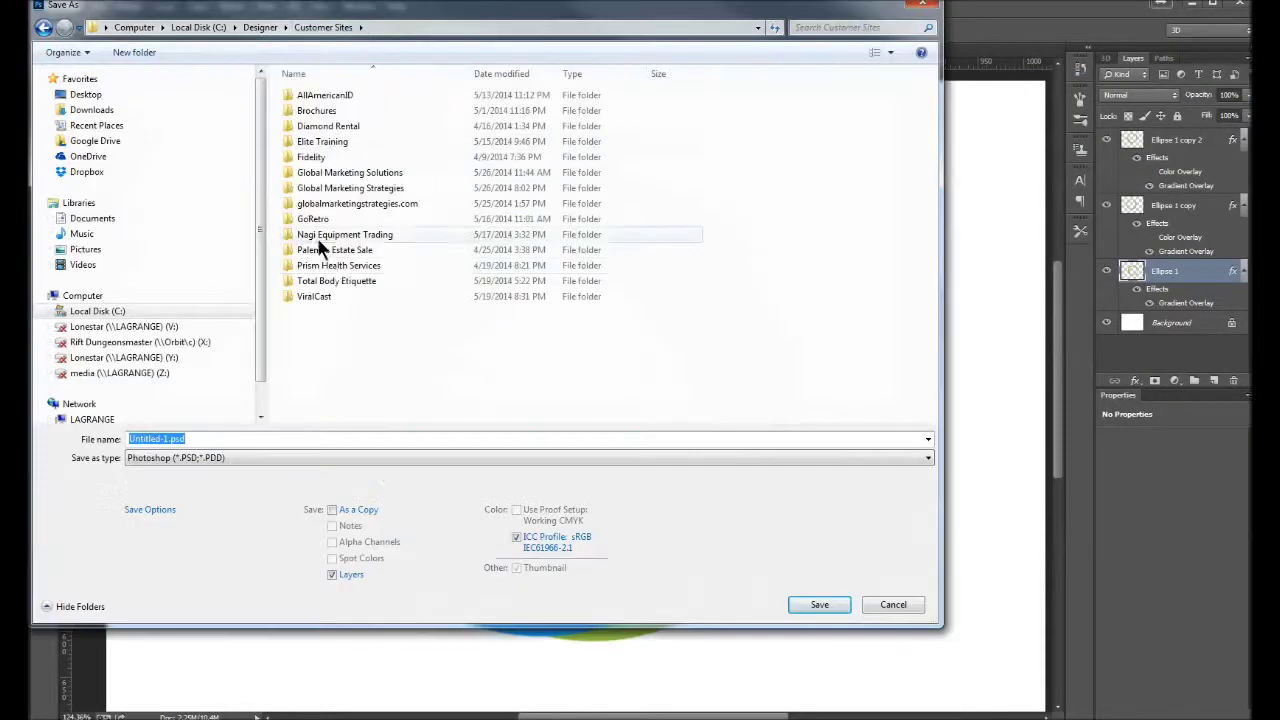
Step: Open the Global Marketing Strategies folder in the Save As dialog
double_click(355, 188)
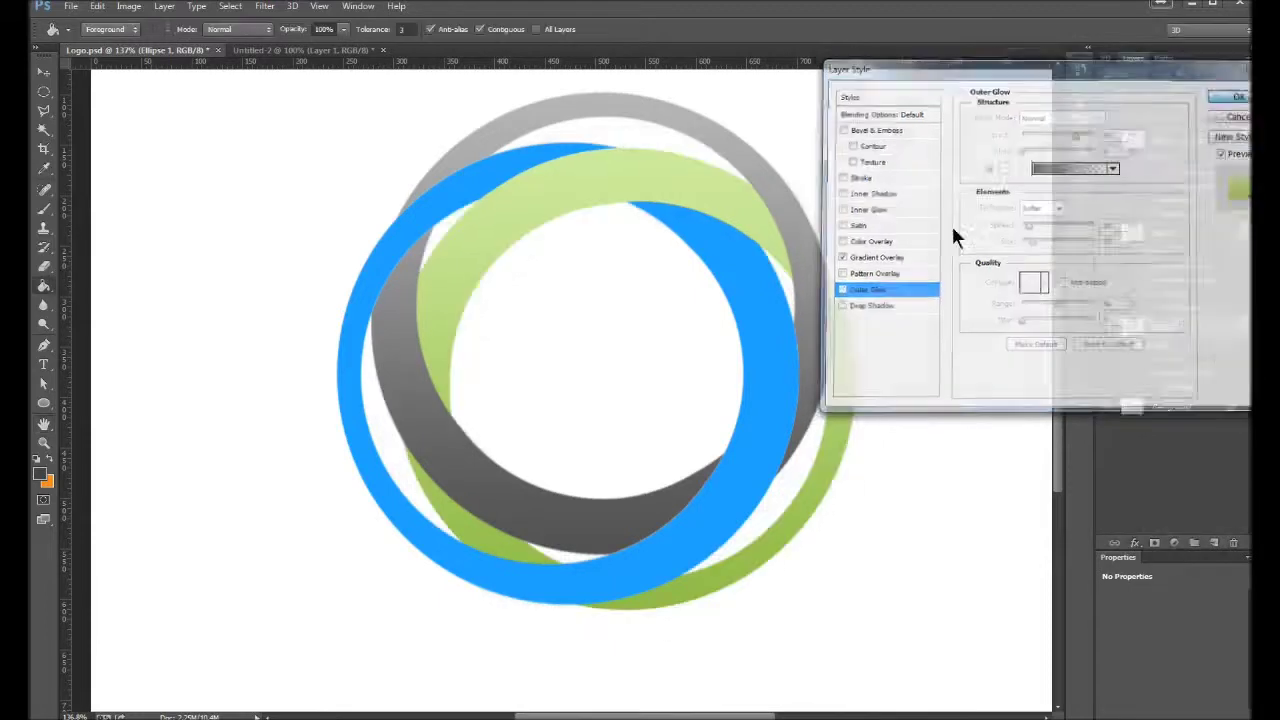
Step: Fade the ring's Outer Glow opacity to 0 and enable Satin in Layer Style
right_click(1180, 157)
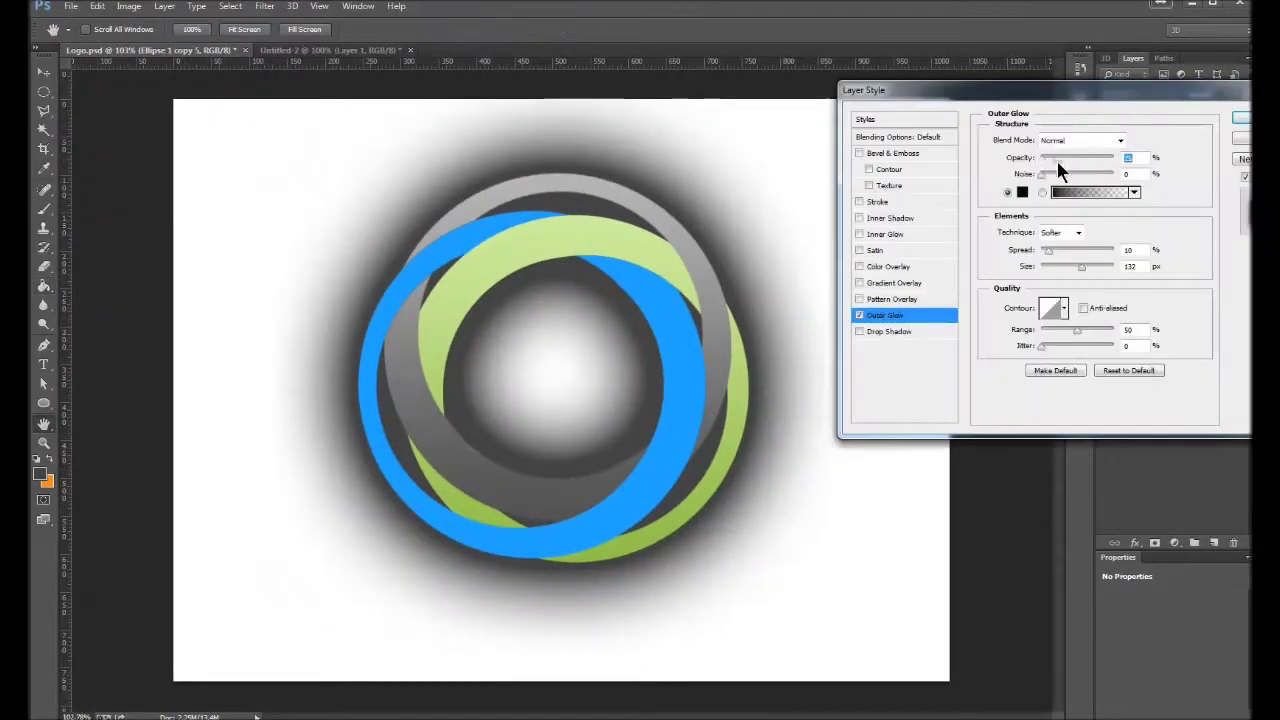
mouse_move(1056, 159)
left_mouse_down()
mouse_move(1118, 153)
mouse_move(1035, 160)
mouse_move(1050, 170)
left_mouse_up()
left_click(860, 250)
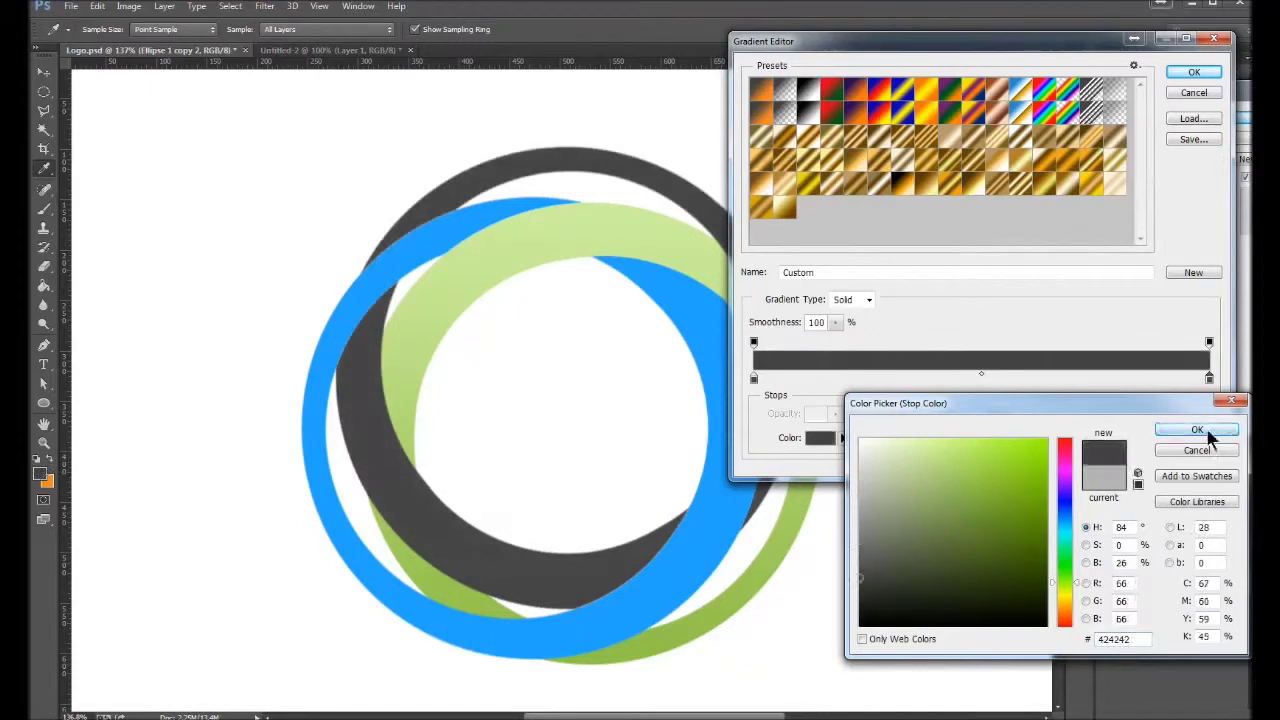
Step: Finish the gray ring's dark gray solid gradient and select the blue ring's layer
left_click(1170, 429)
left_click(1194, 72)
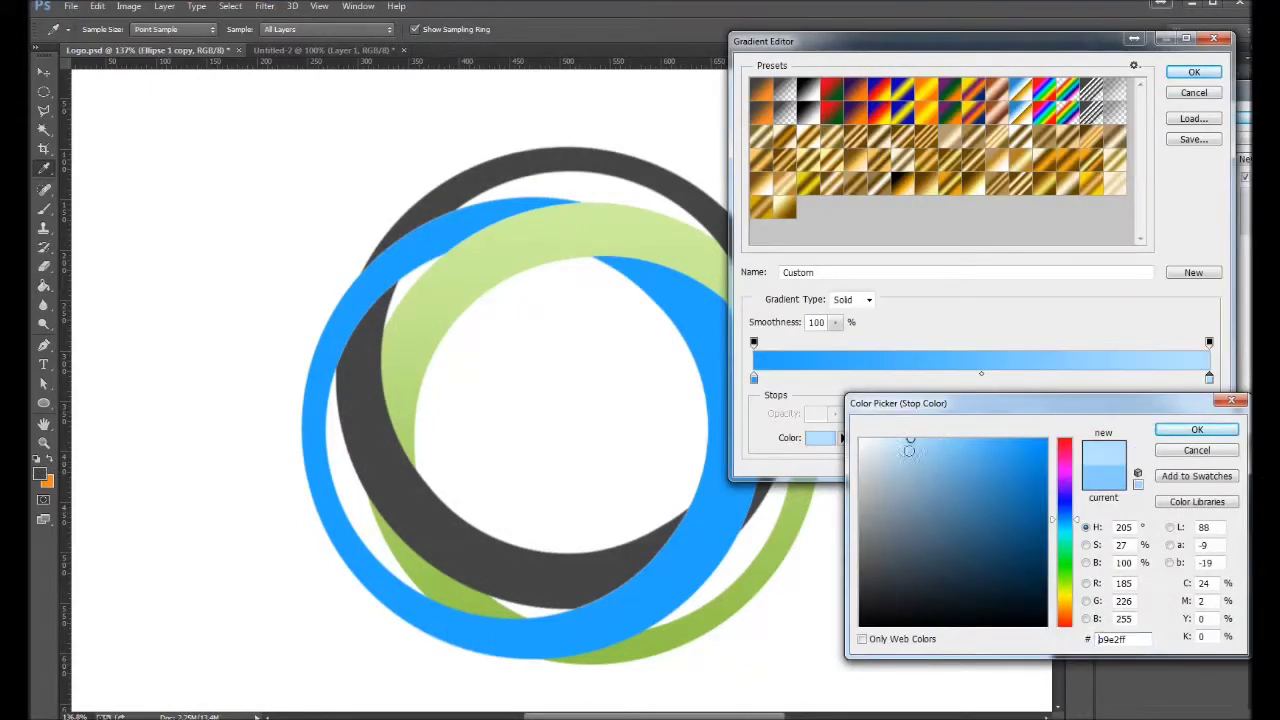
left_click(1150, 272)
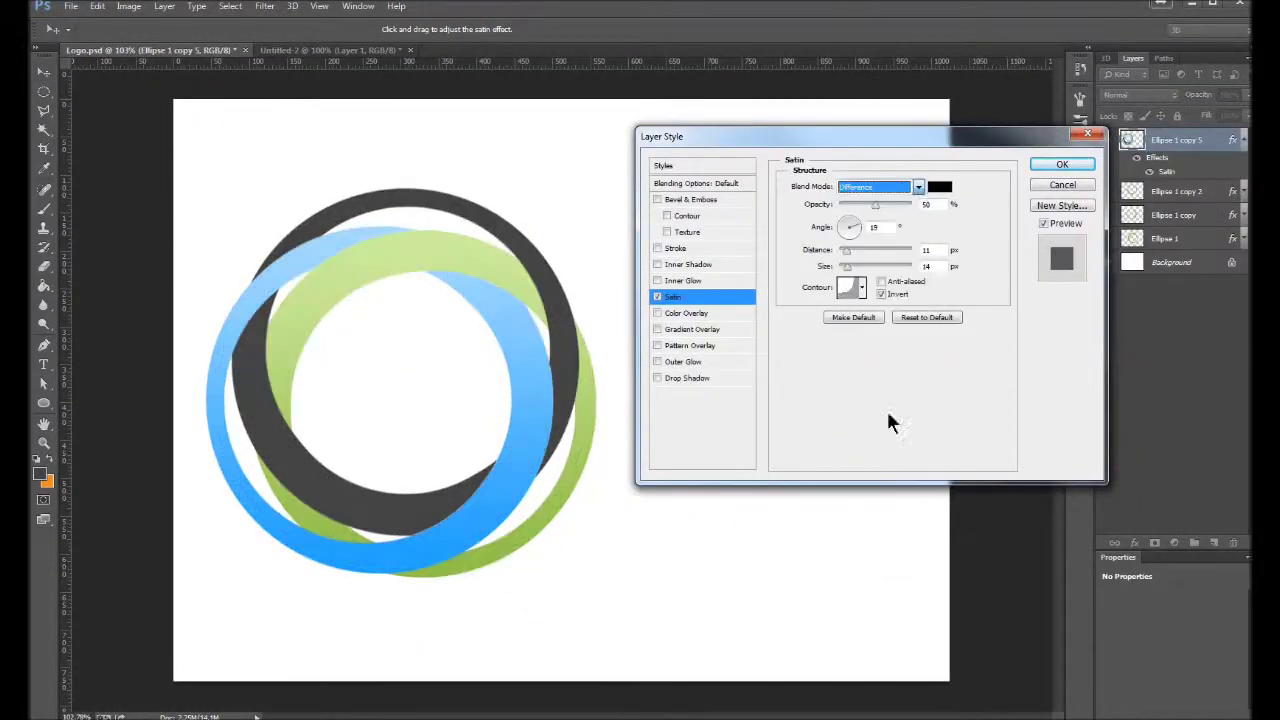
Step: Set the merged rings' Satin effect blend mode to Normal
left_click(868, 522)
left_click(877, 187)
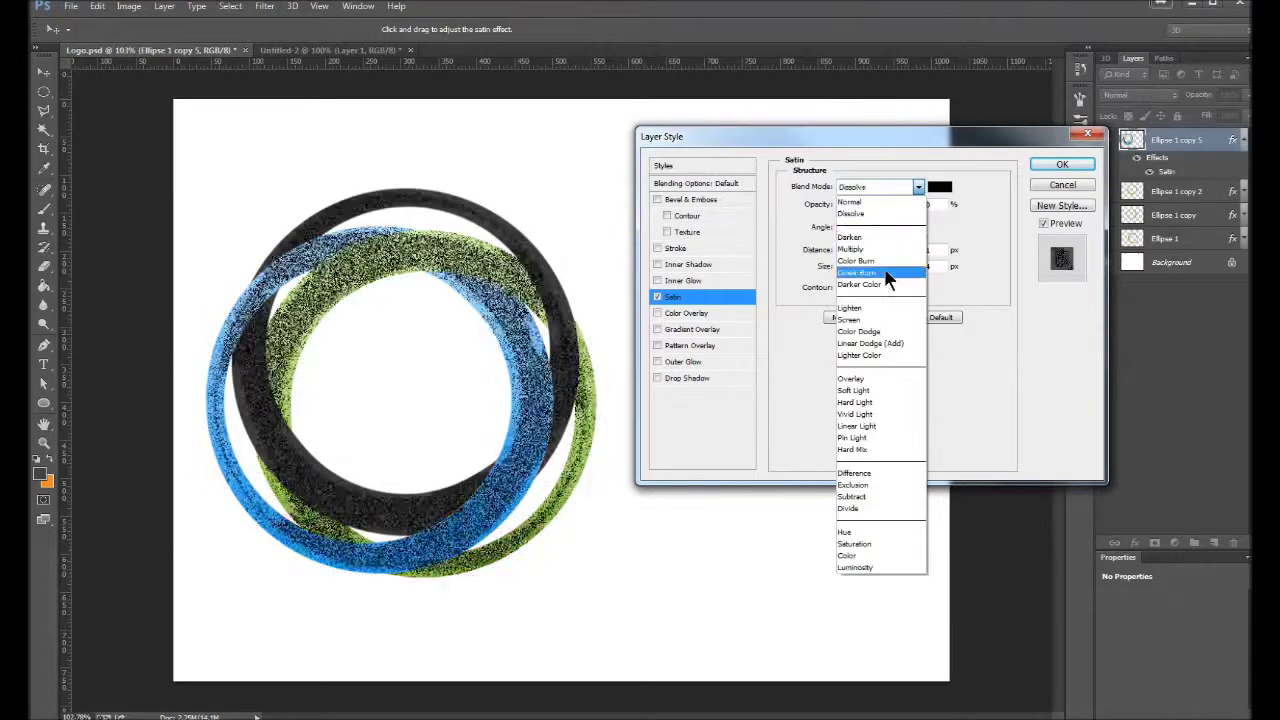
left_click(849, 202)
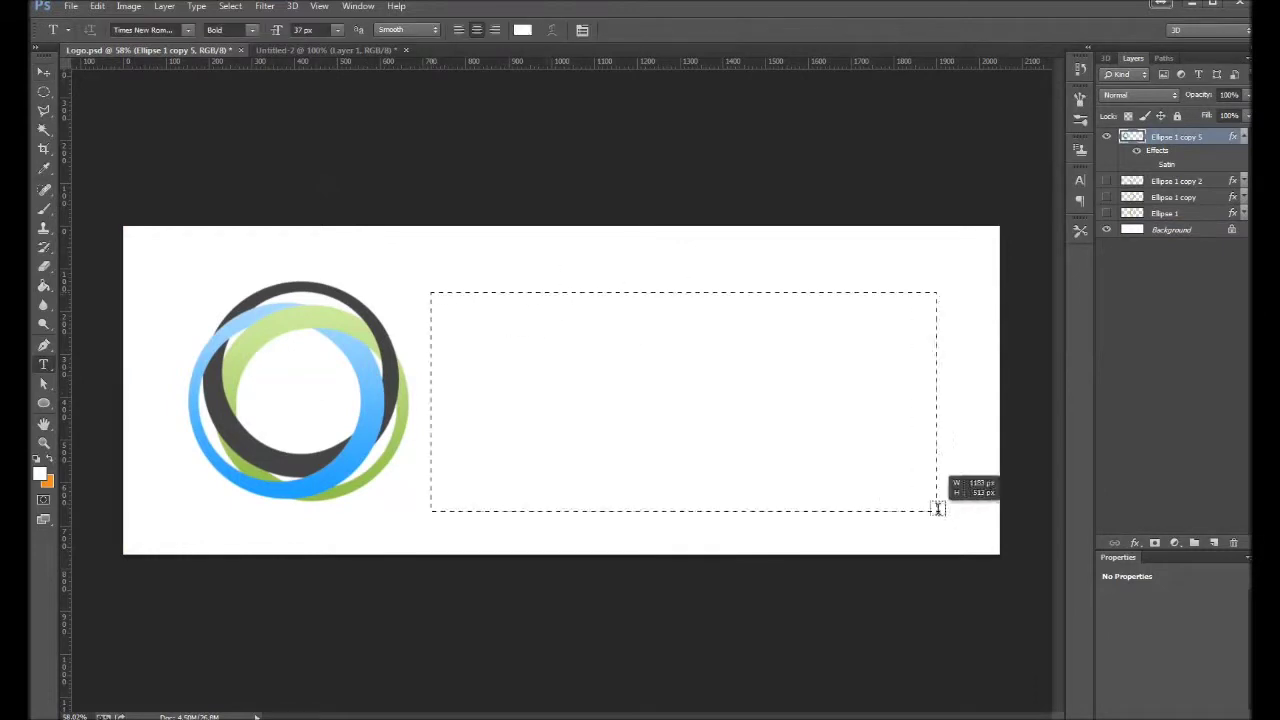
Step: Add green 'GLOBAL MARKETING' text and move it down and left beside the rings
left_click_drag(889, 506, 1000, 498)
left_click(522, 29)
type("GLOBAL MARKETING")
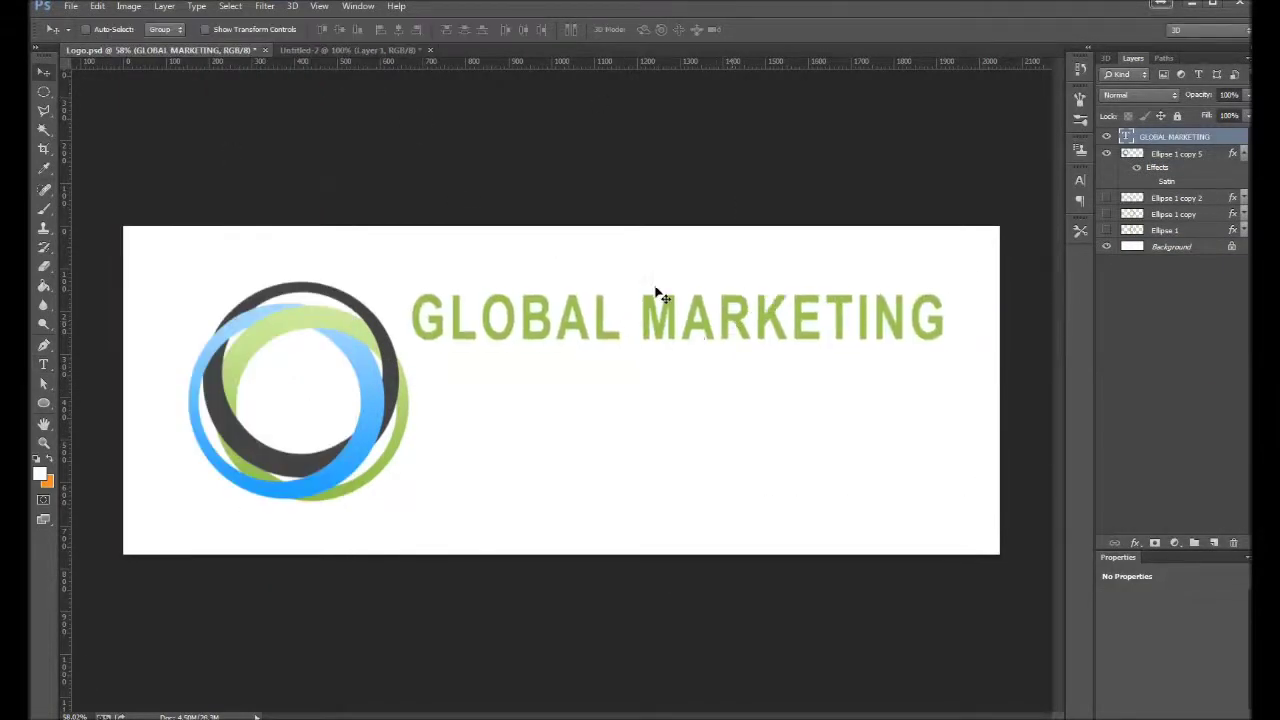
left_click(1170, 136)
left_click_drag(687, 322, 645, 345)
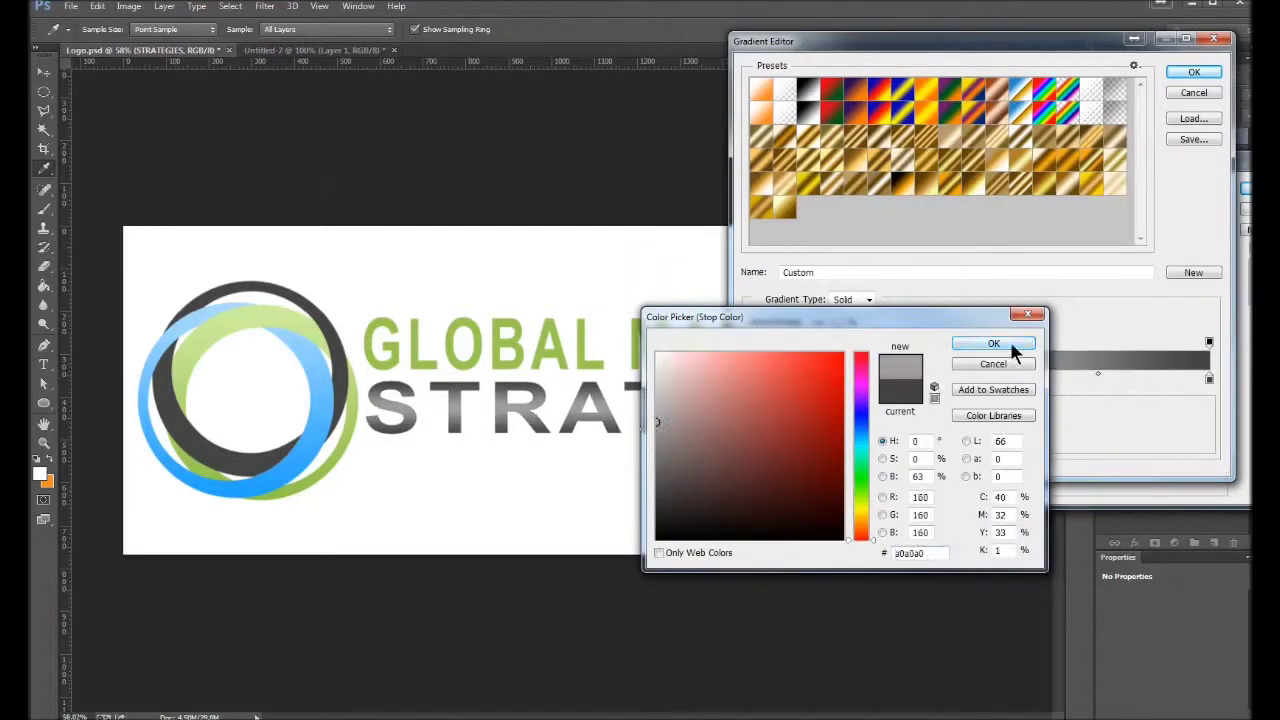
Step: Set STRATEGIES' lighter gradient stop to #a0a0a0 and add stroke and drop shadow to both text lines
left_click(993, 343)
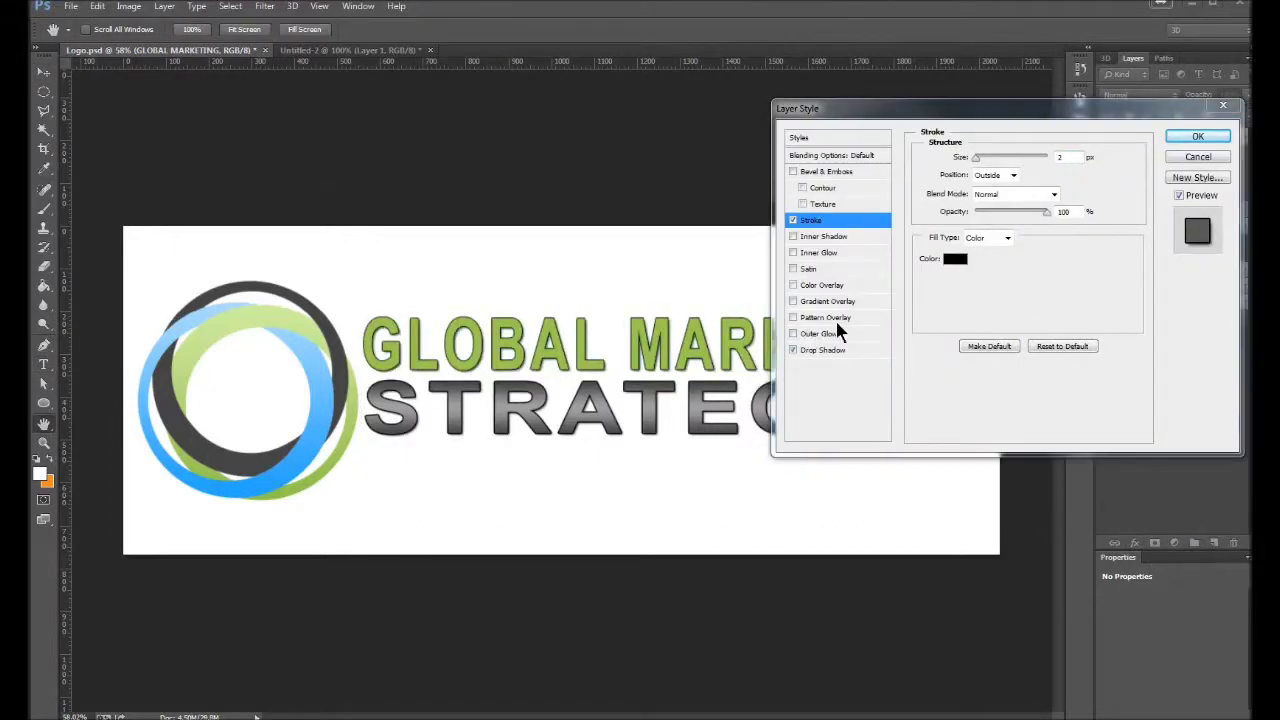
left_click(1195, 136)
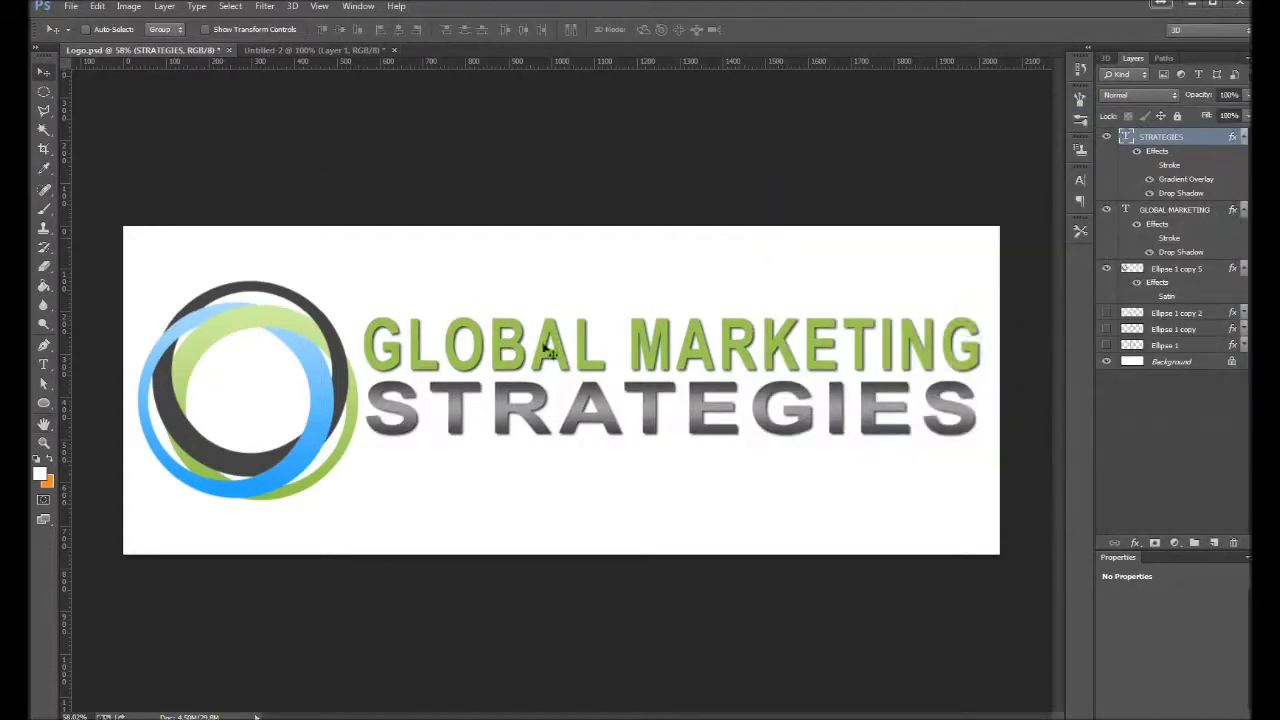
scroll(872, 344, "up", 1)
Step: Draw a thin rectangle divider, move it between the text lines, and widen it to the text width
key("u")
left_click_drag(360, 477, 1020, 477)
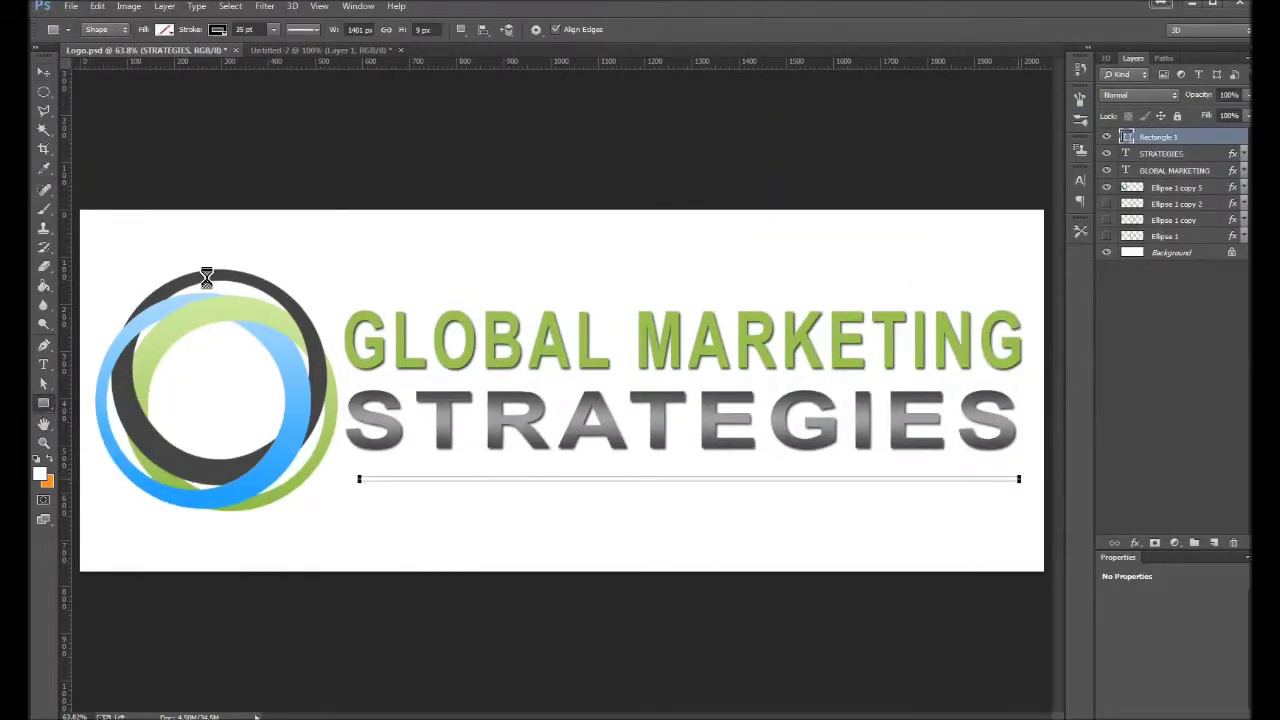
key("v")
left_click_drag(667, 474, 676, 390)
key("ctrl+t")
left_click(44, 72)
left_click(591, 263)
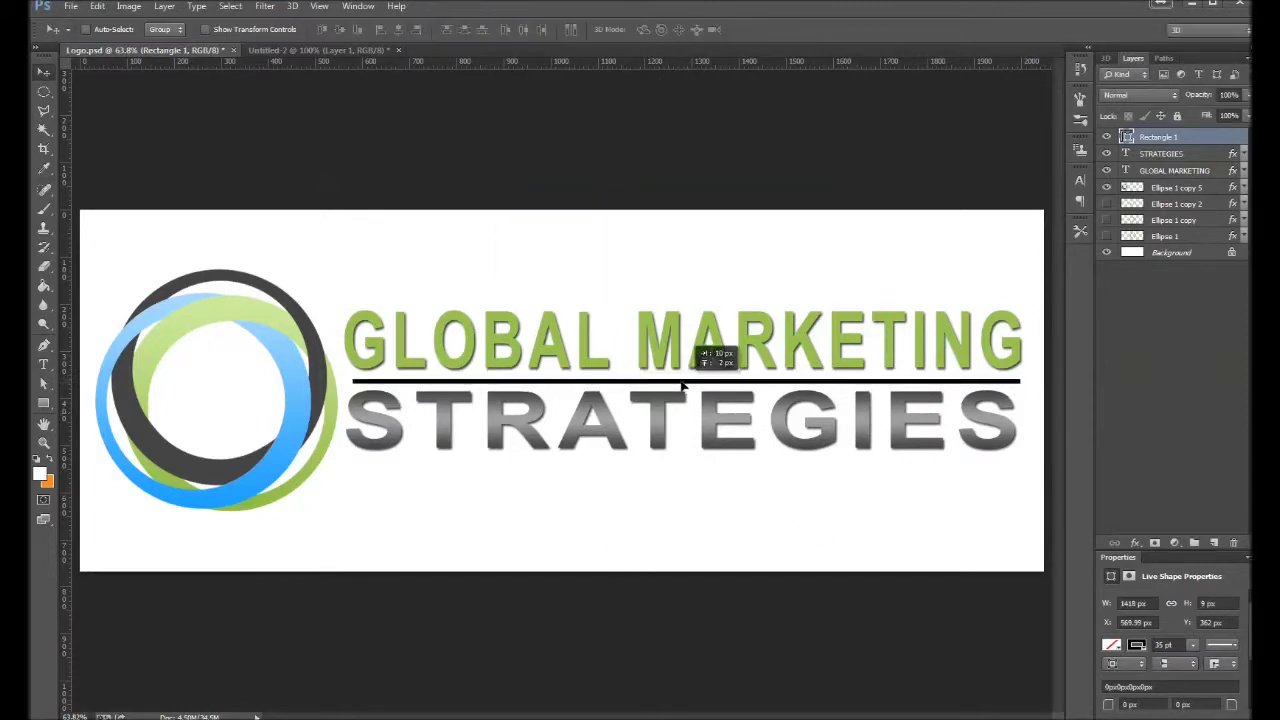
scroll(417, 380, "up", 2)
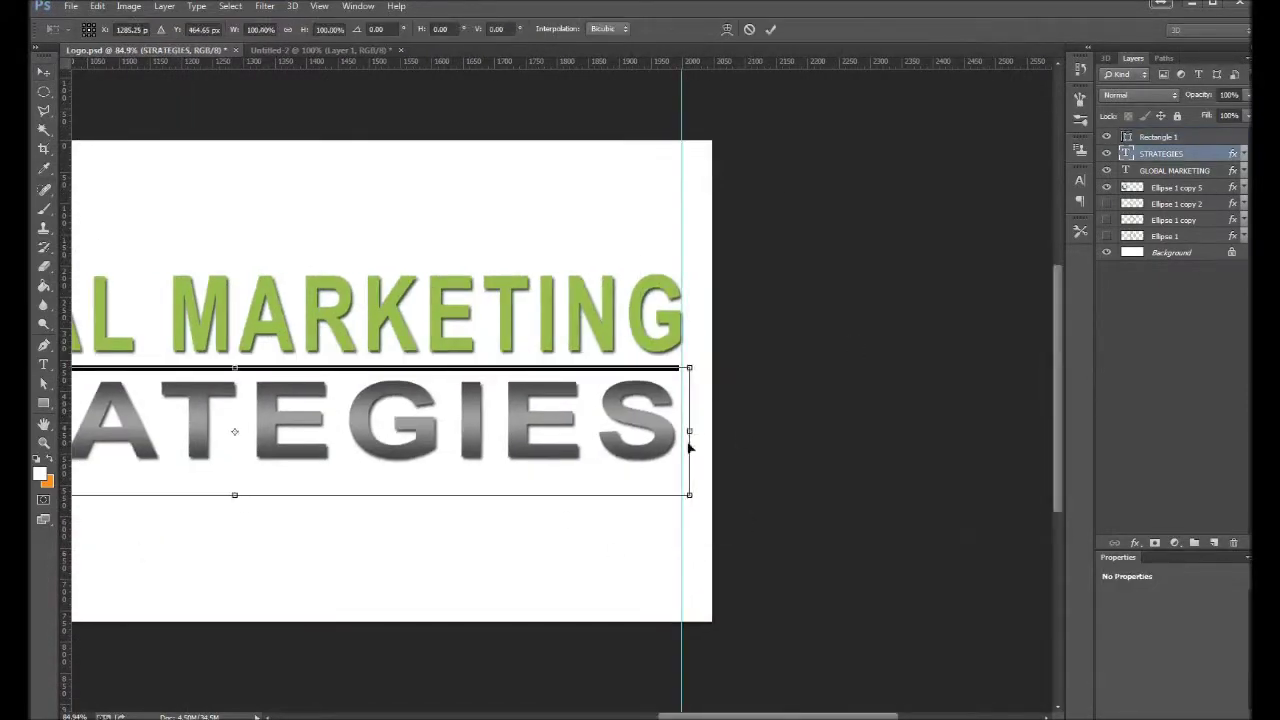